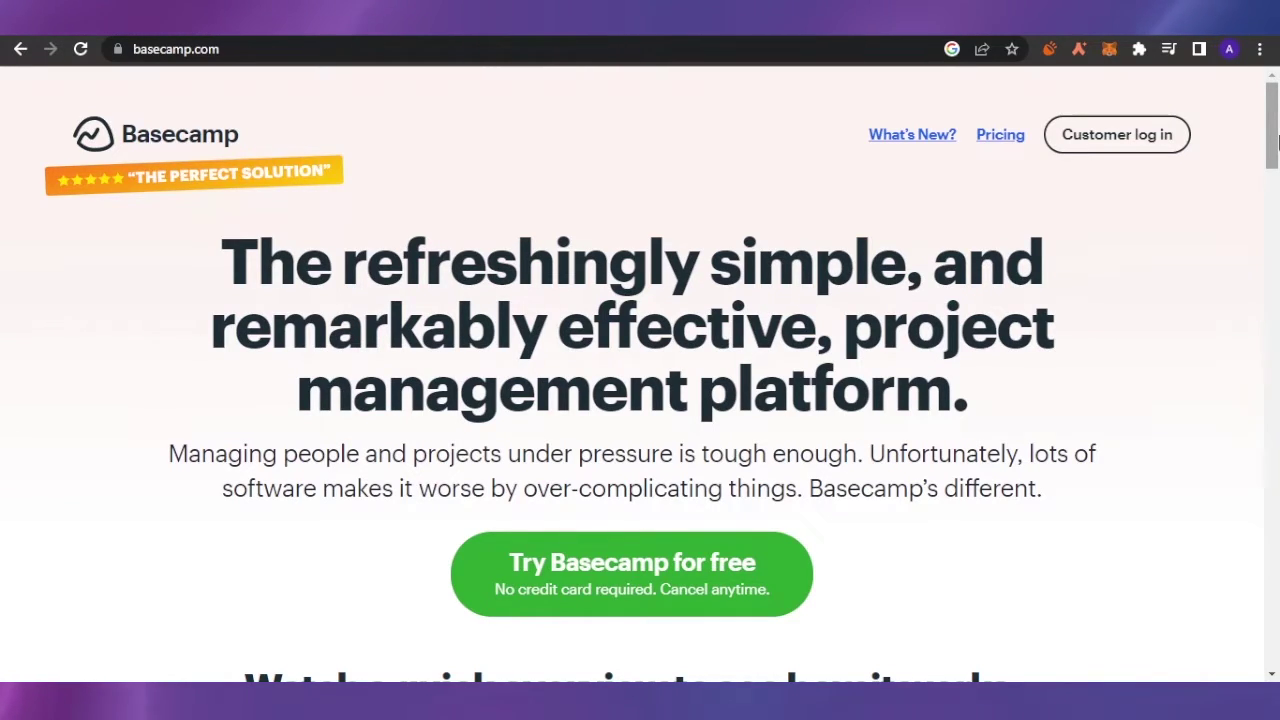
Look through the Basecamp homepage, including the overview video, the section on what makes it special and the customer quotes.
scroll(1275, 144, "down", 1)
scroll(1275, 144, "down", 1)
scroll(1275, 140, "up", 1)
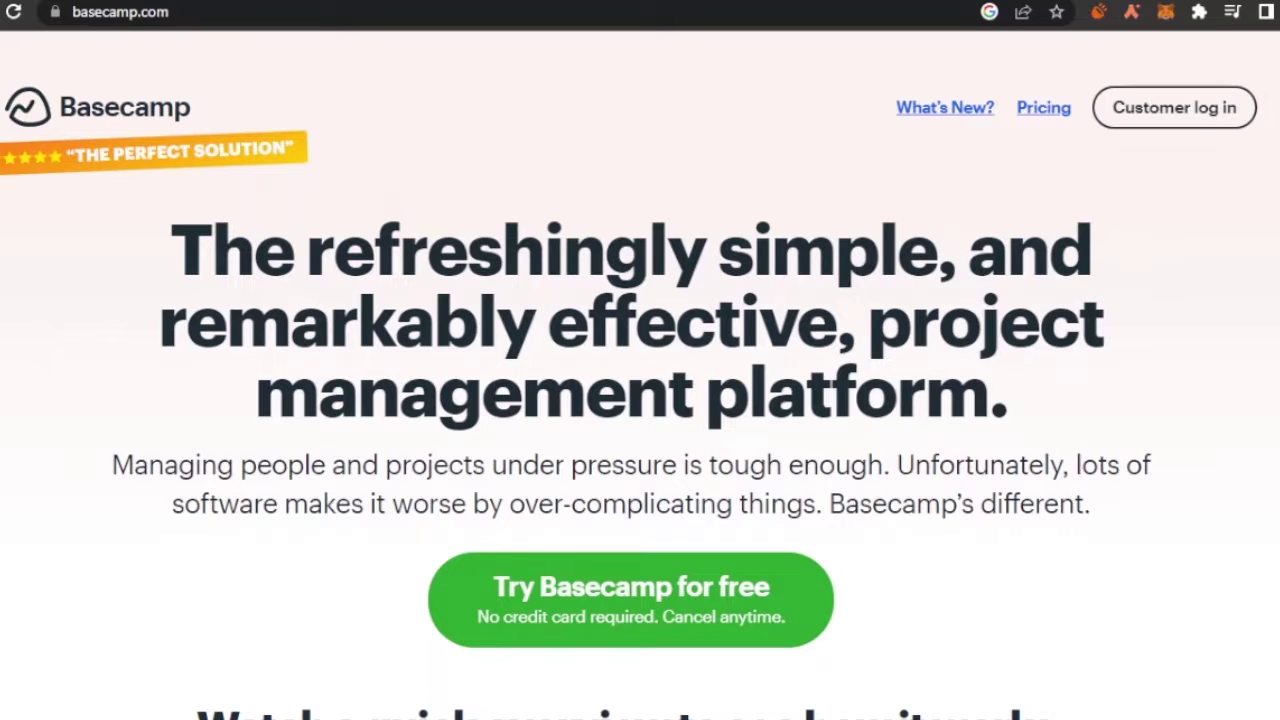
scroll(640, 400, "down", 1)
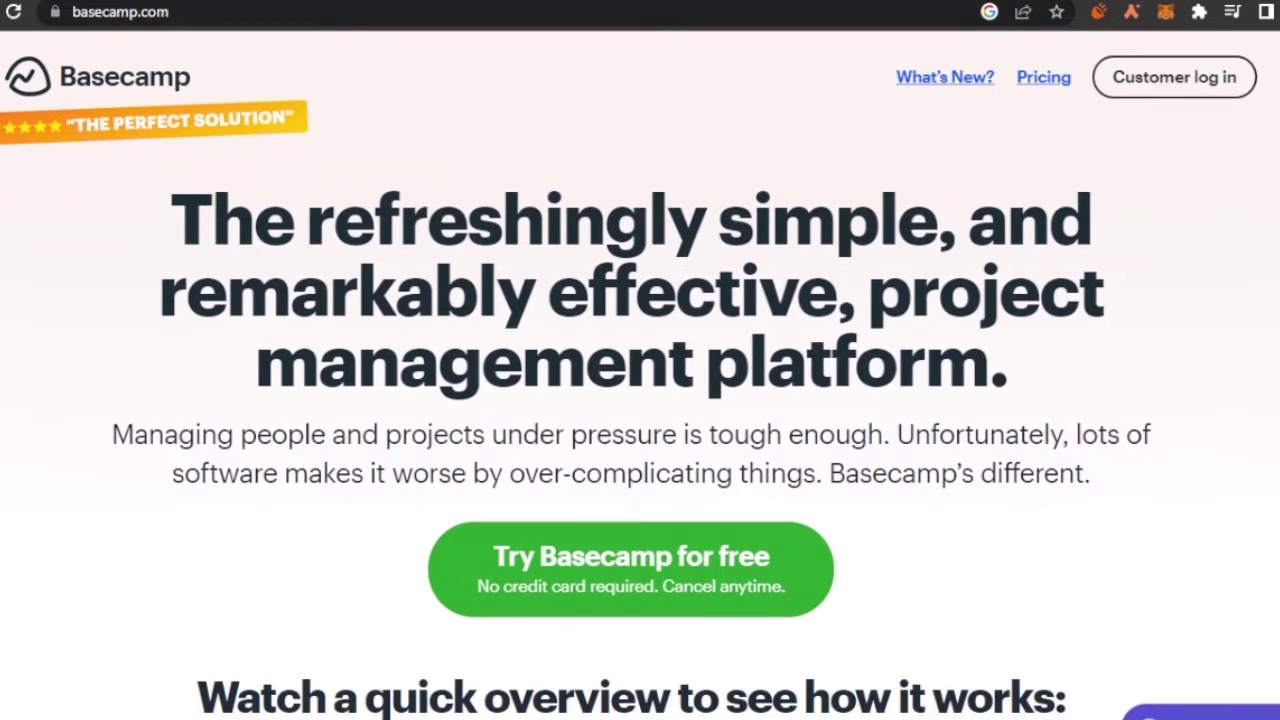
scroll(640, 400, "up", 1)
scroll(640, 400, "down", 8)
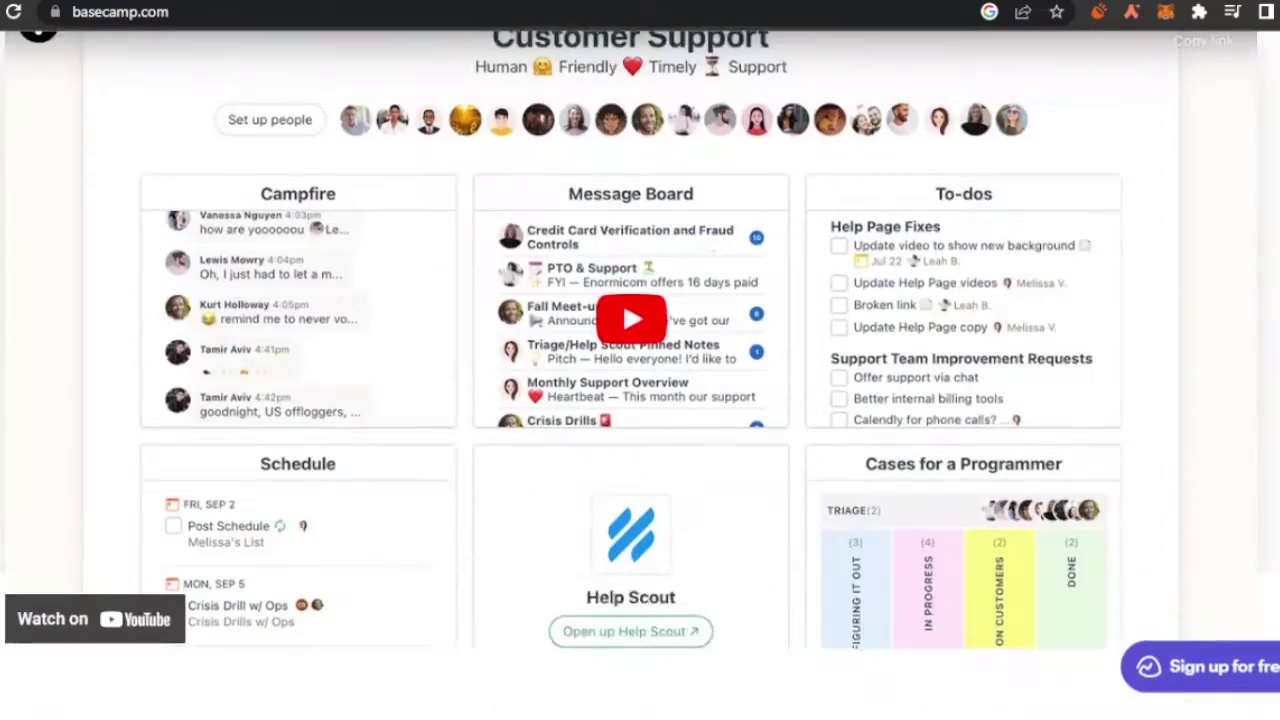
scroll(640, 400, "up", 1)
scroll(640, 400, "down", 5)
scroll(640, 400, "down", 2)
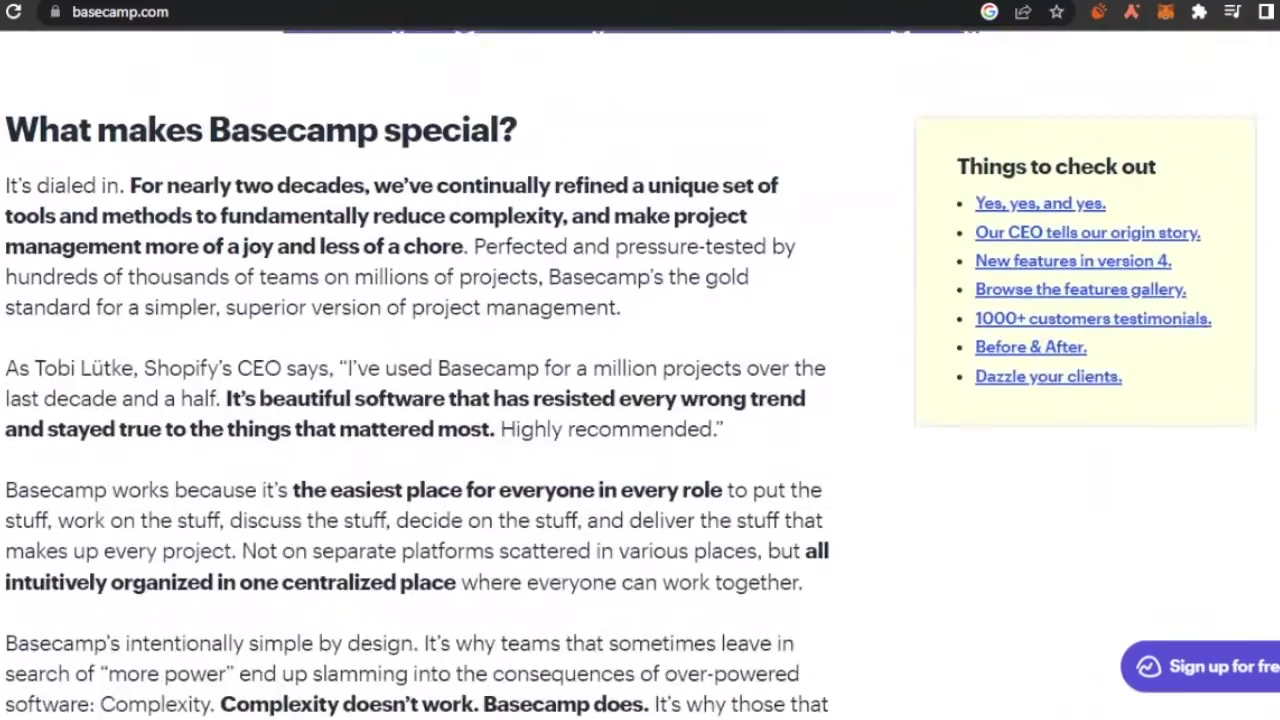
scroll(640, 400, "up", 2)
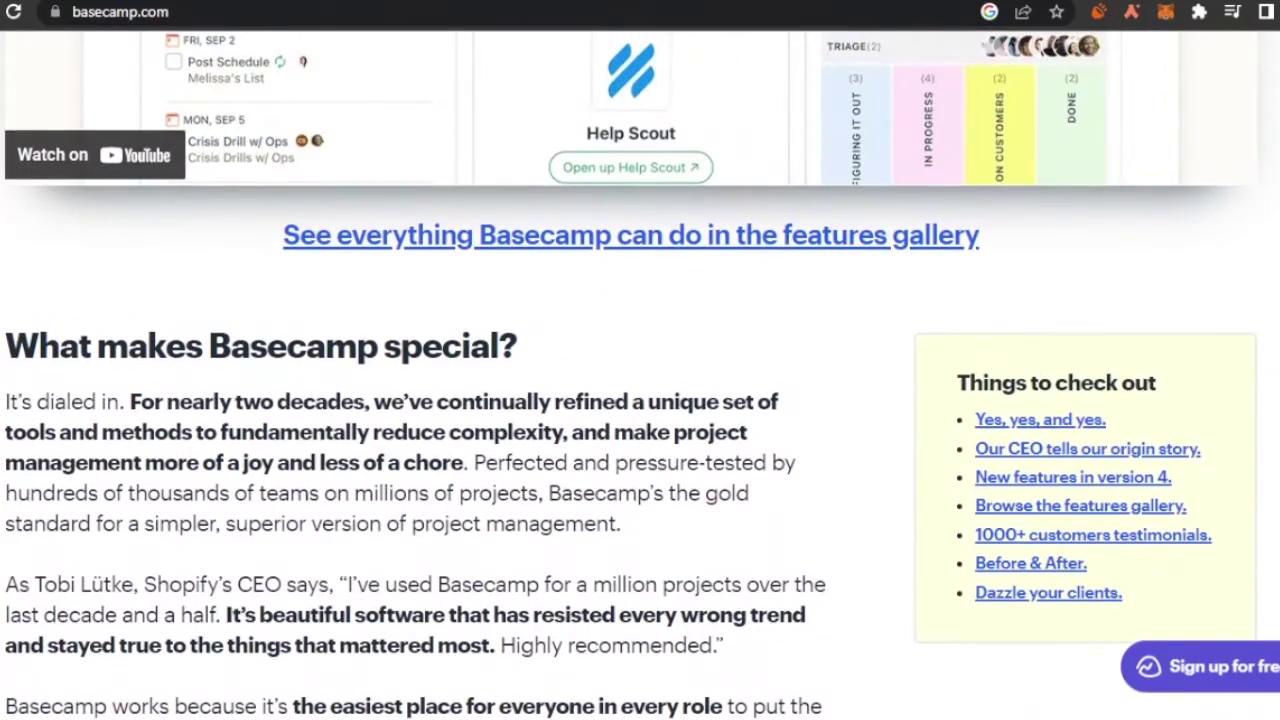
scroll(640, 400, "down", 7)
scroll(640, 400, "down", 6)
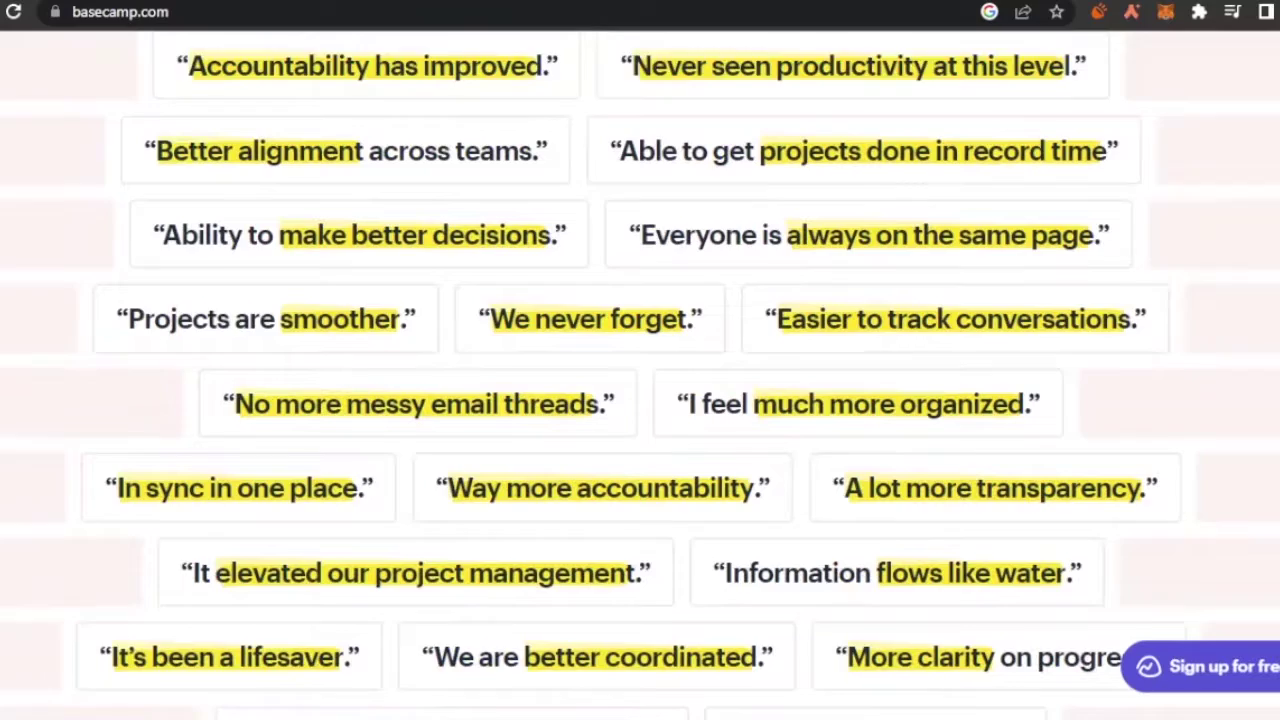
scroll(640, 400, "down", 3)
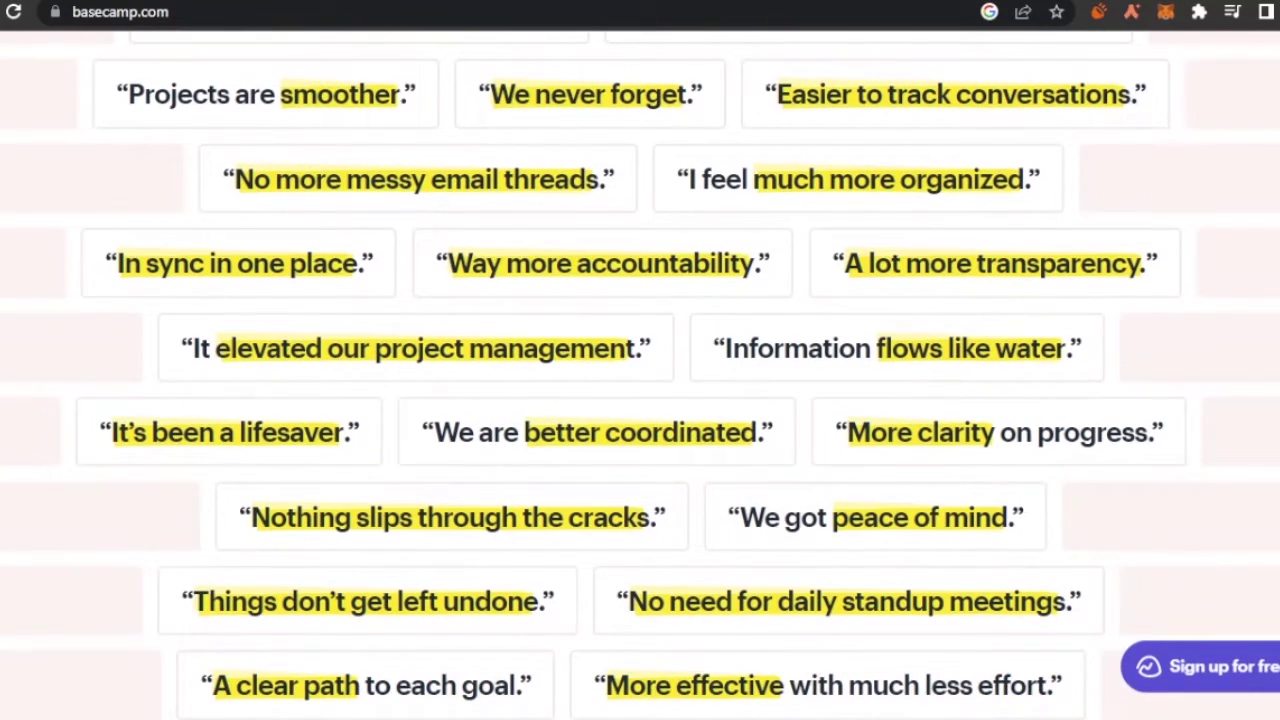
scroll(640, 400, "up", 4)
scroll(640, 400, "down", 7)
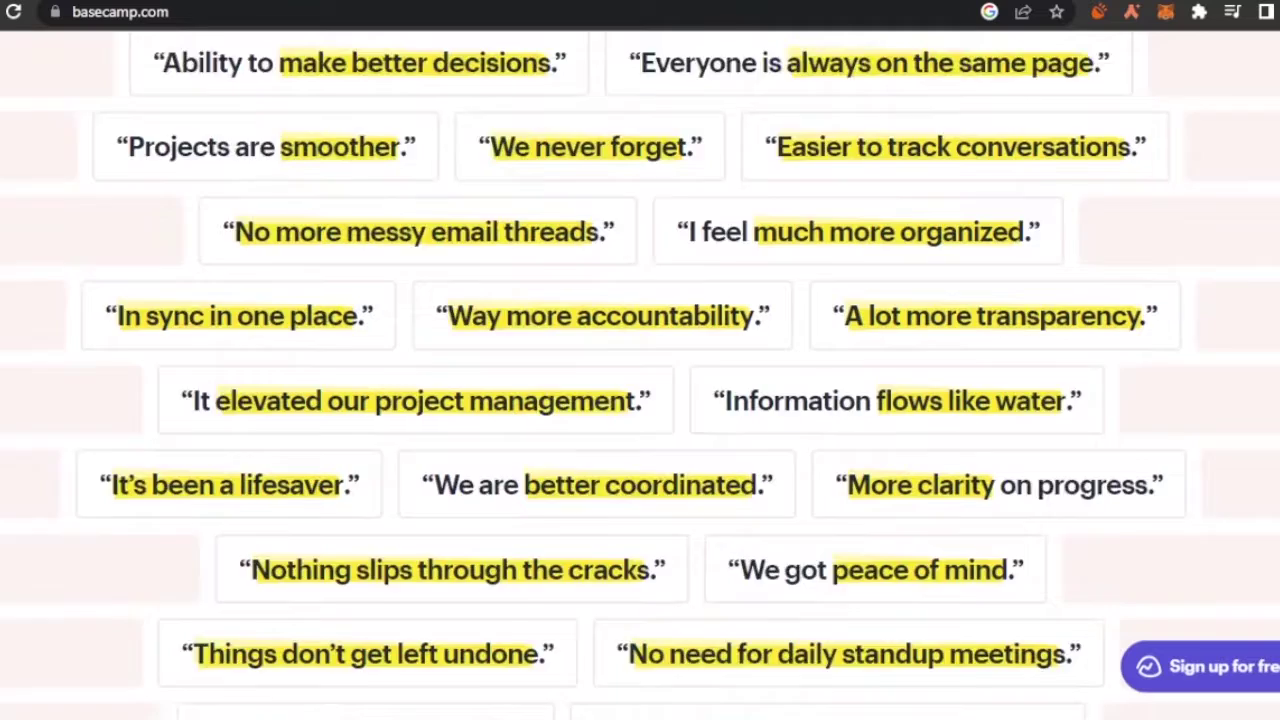
key("Home")
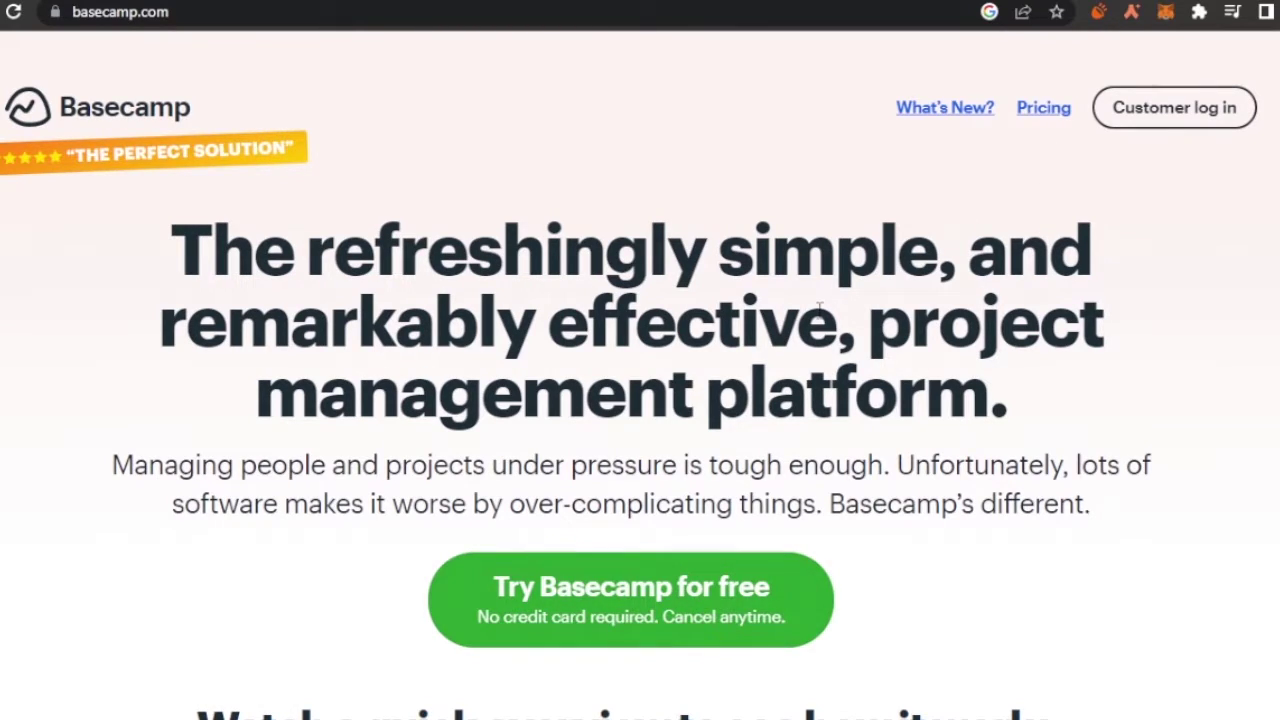
Open the pricing page and review the special offer, the per-user price and the list of included features.
left_click(1043, 115)
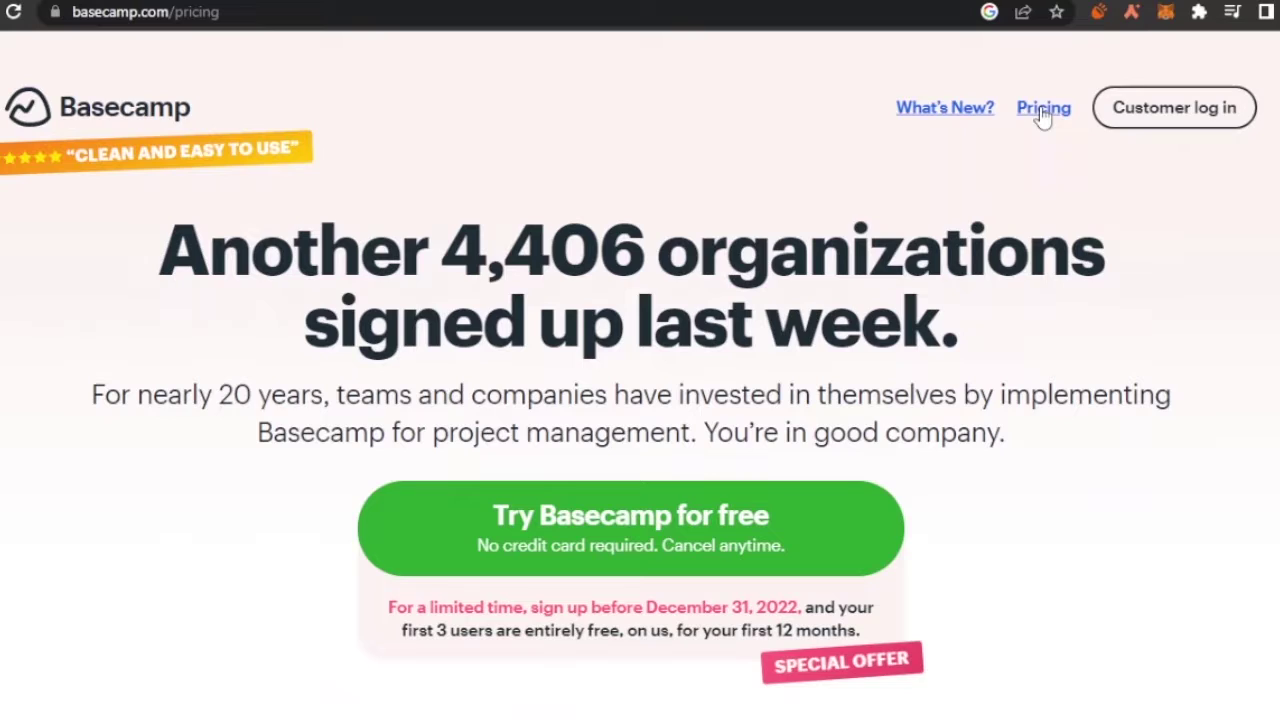
scroll(640, 400, "down", 2)
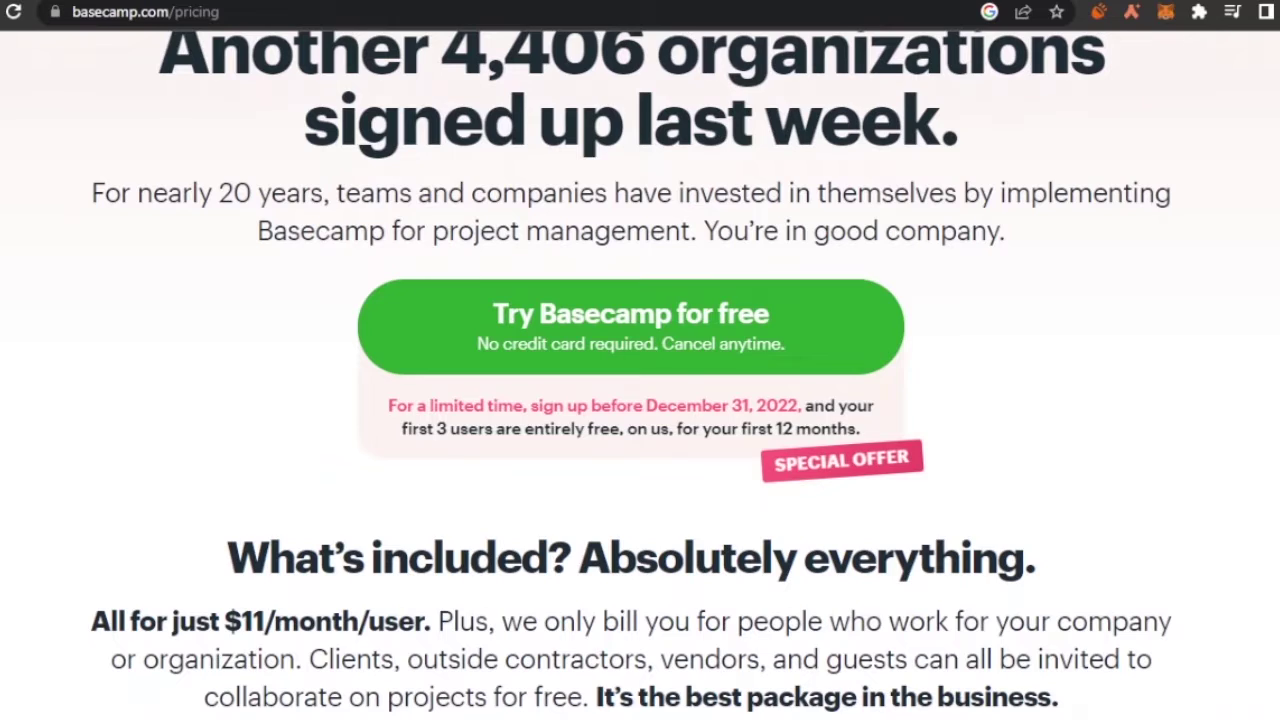
scroll(640, 400, "down", 5)
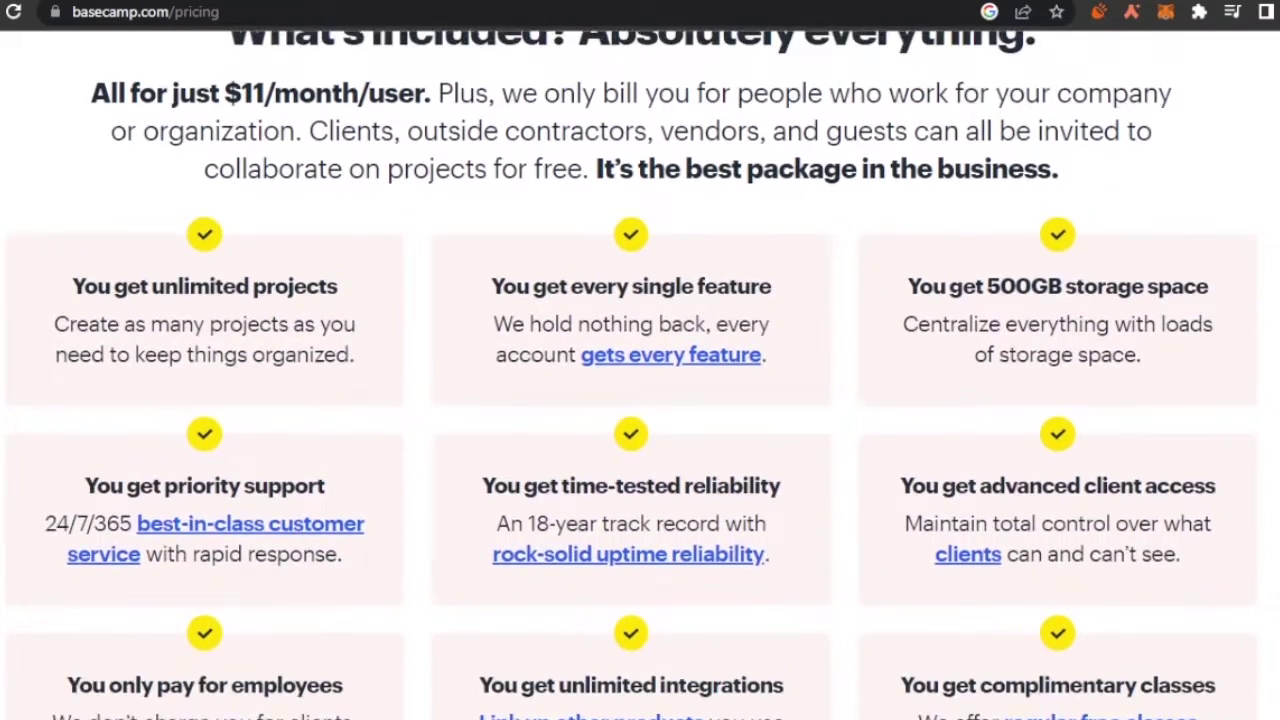
scroll(640, 400, "up", 1)
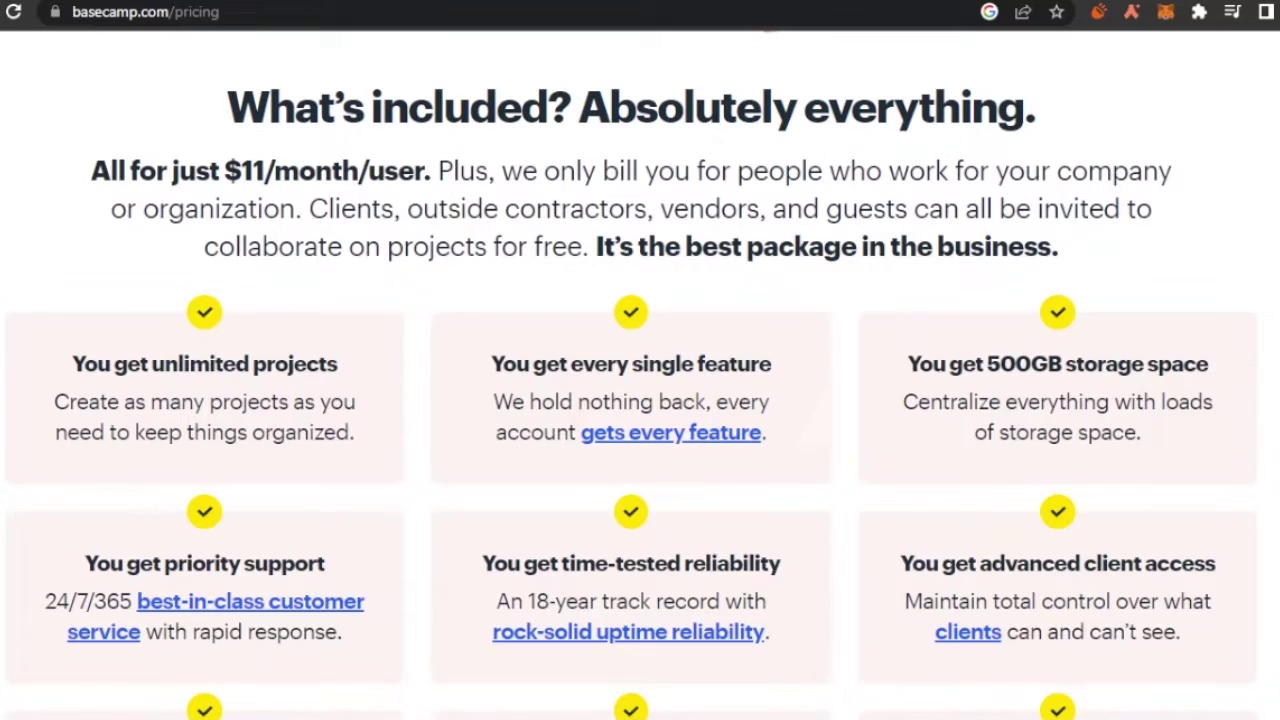
scroll(640, 375, "down", 10)
scroll(640, 375, "up", 10)
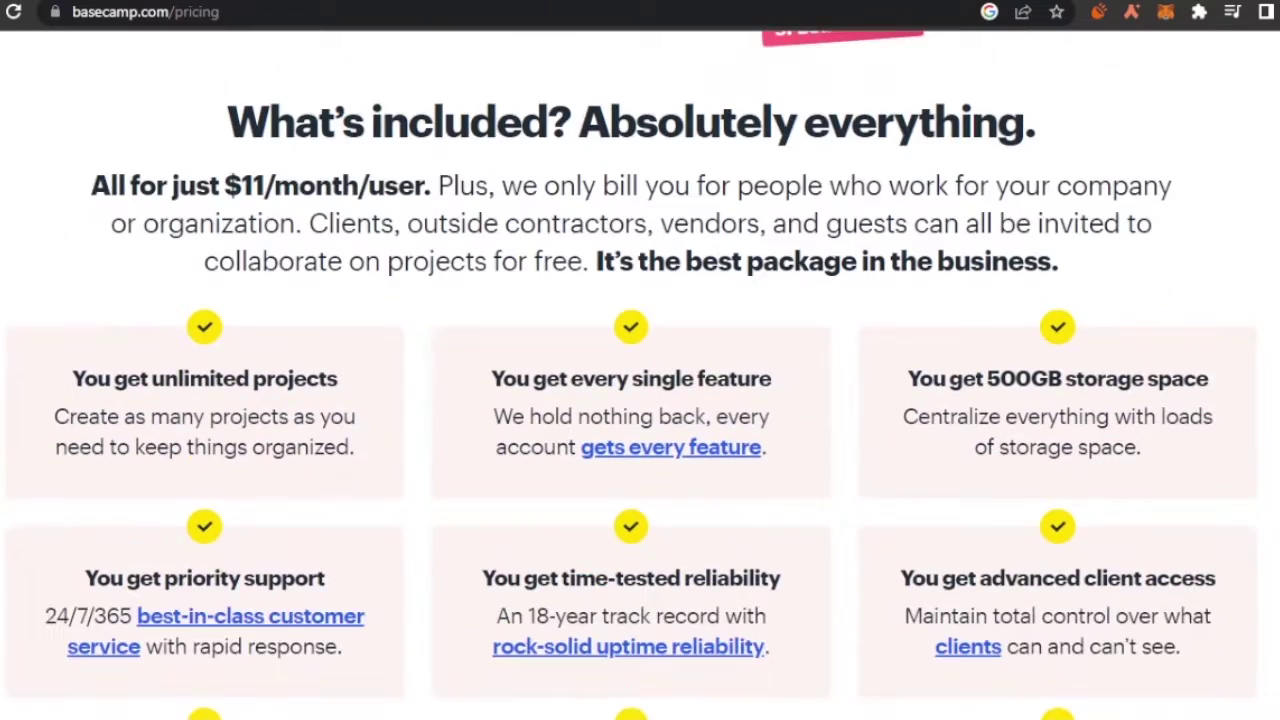
scroll(640, 375, "down", 2)
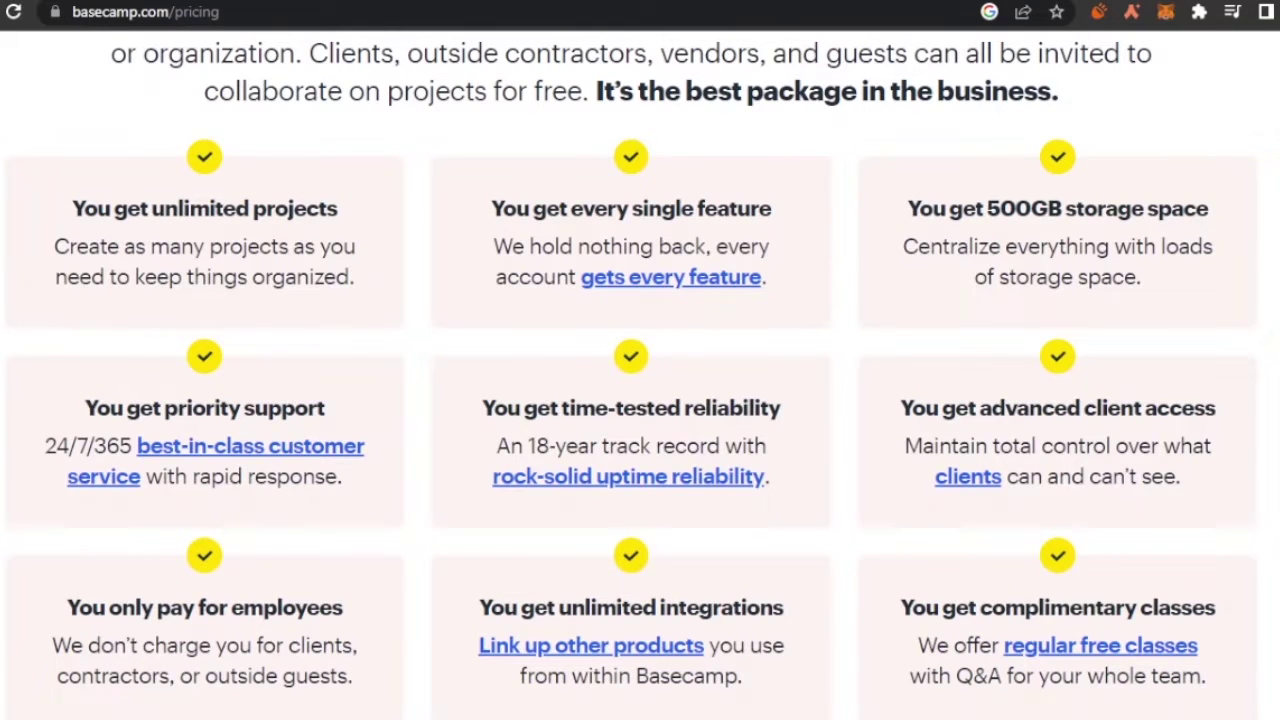
scroll(640, 375, "down", 1)
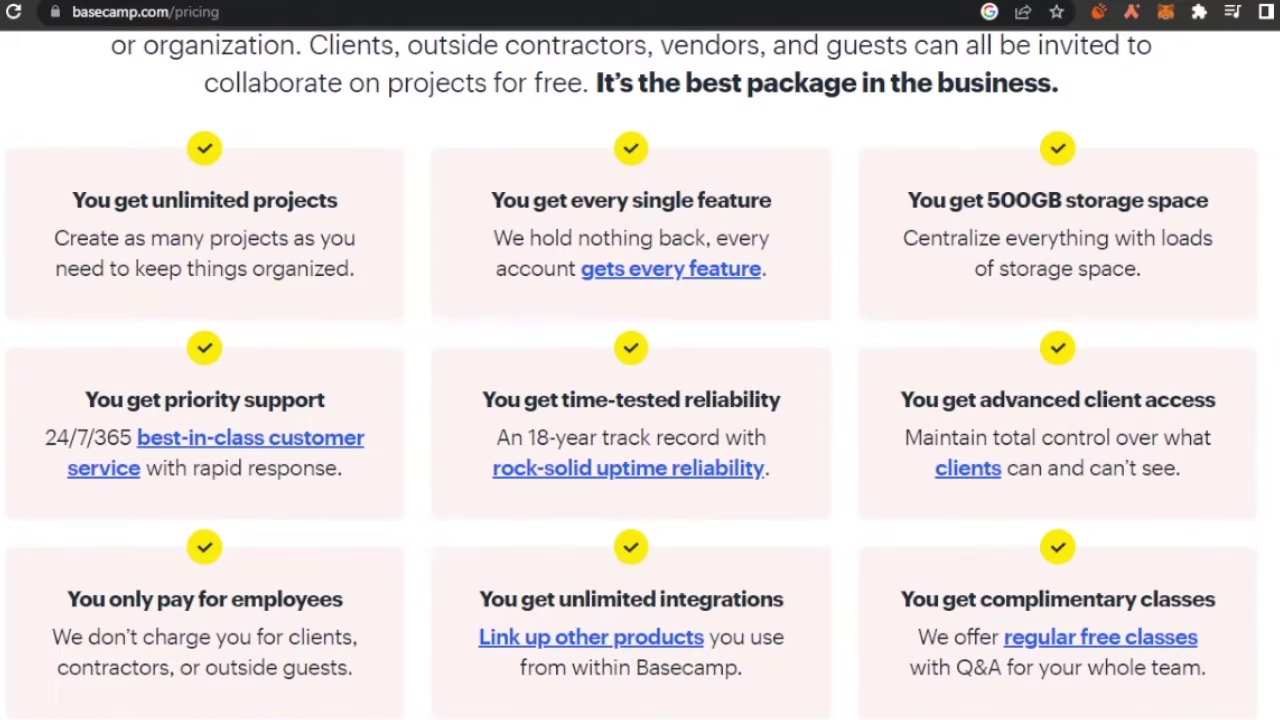
scroll(640, 375, "up", 1)
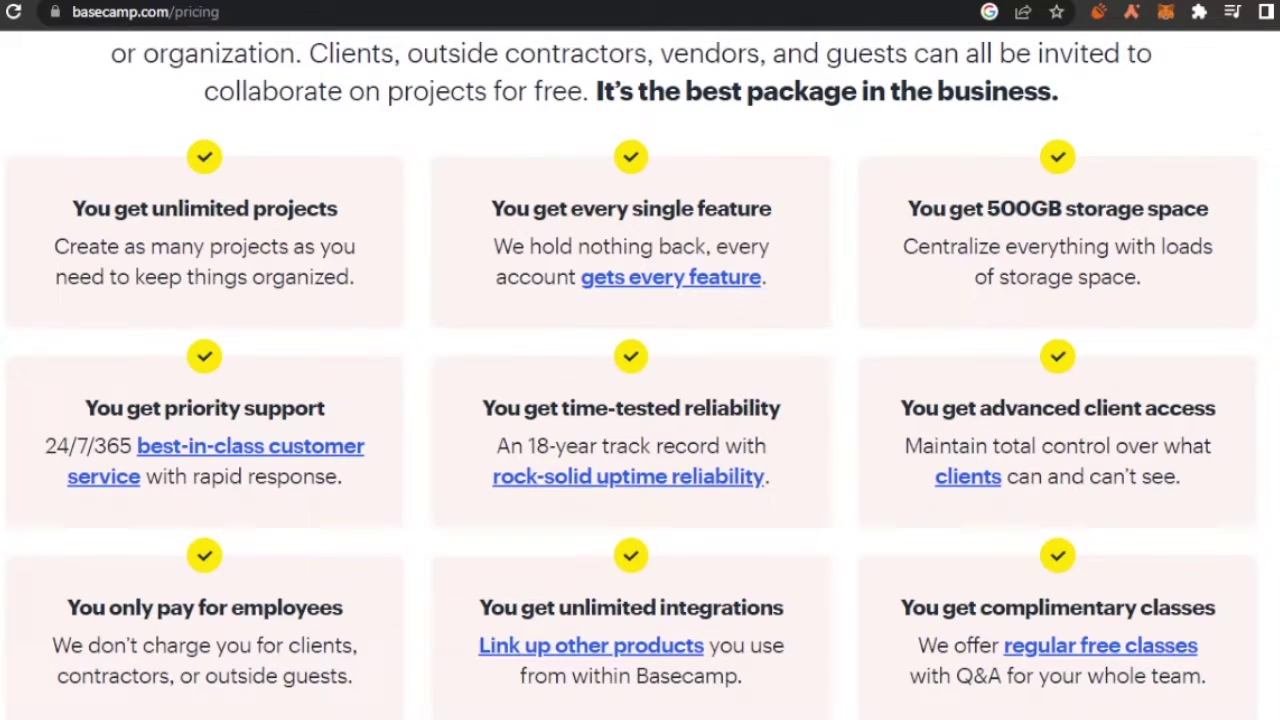
scroll(640, 375, "down", 3)
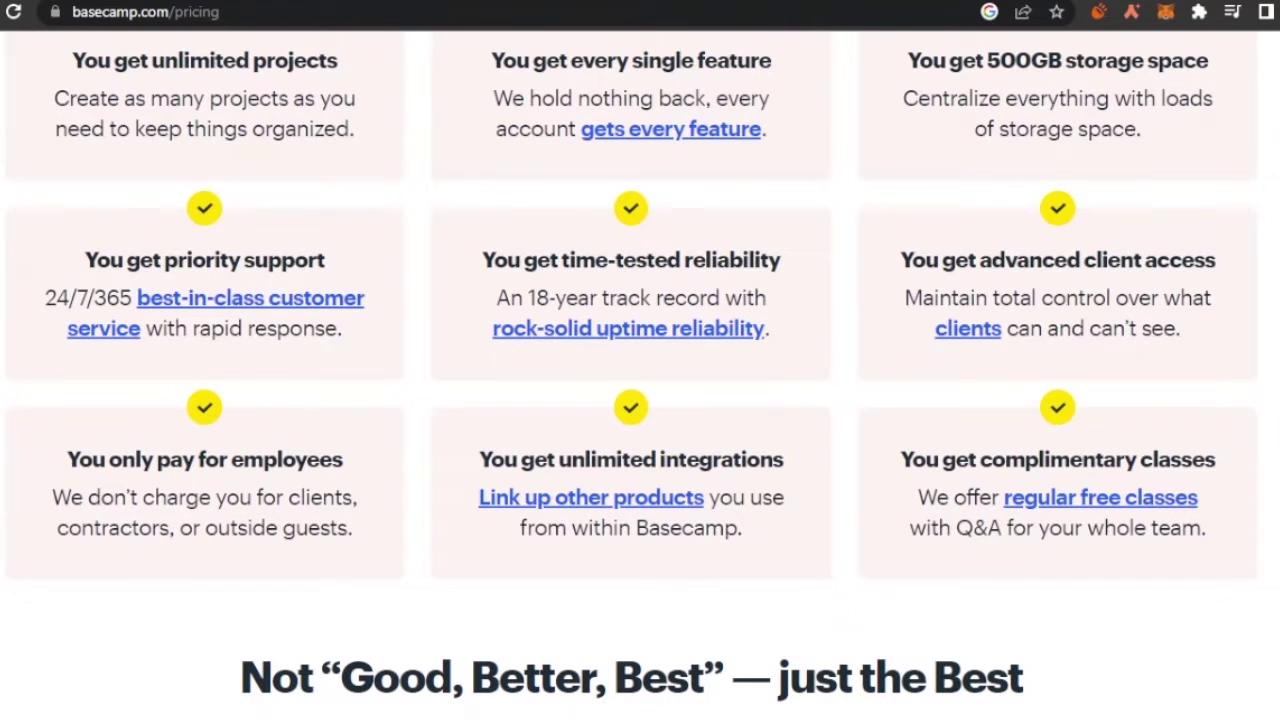
scroll(640, 375, "down", 10)
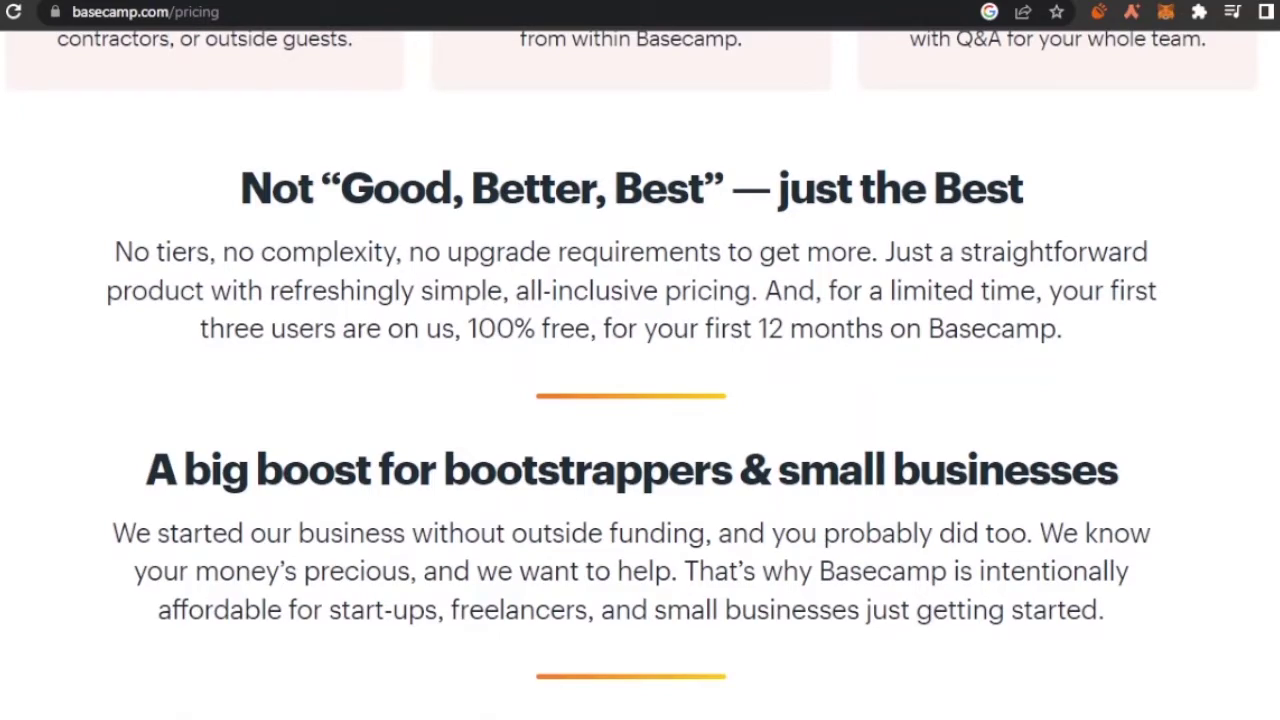
scroll(640, 375, "down", 7)
scroll(640, 375, "up", 20)
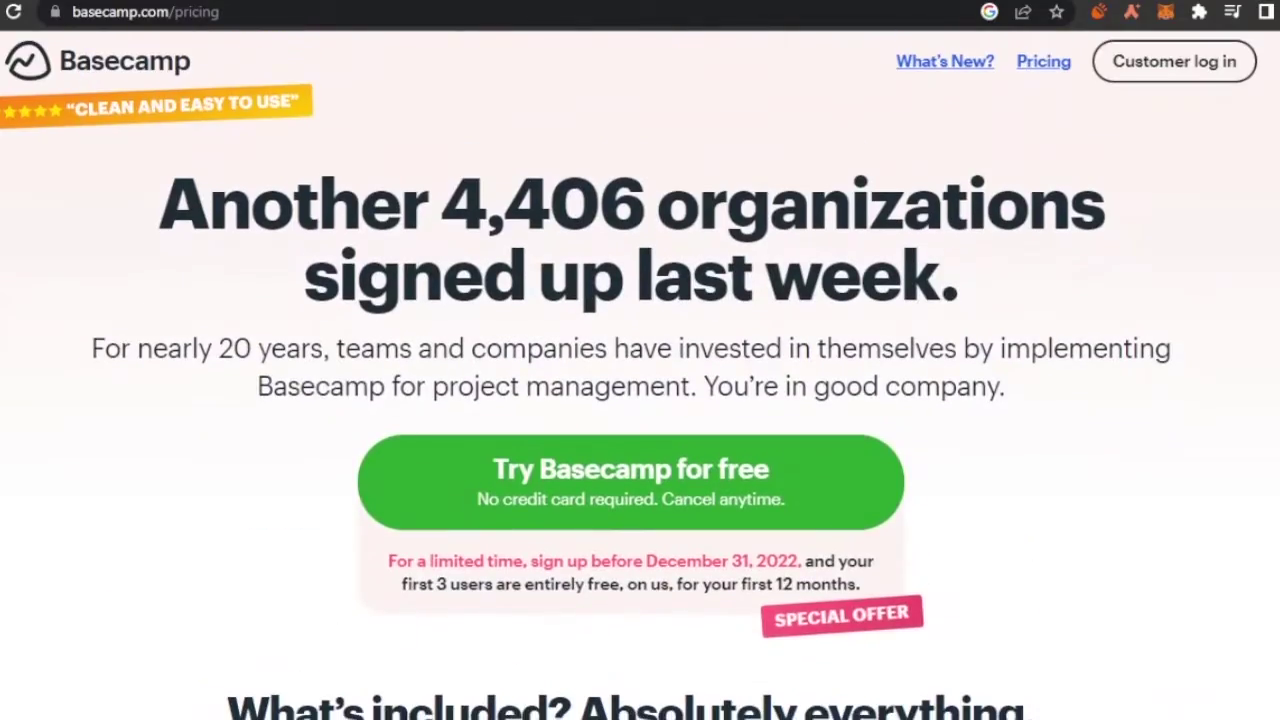
scroll(640, 375, "down", 5)
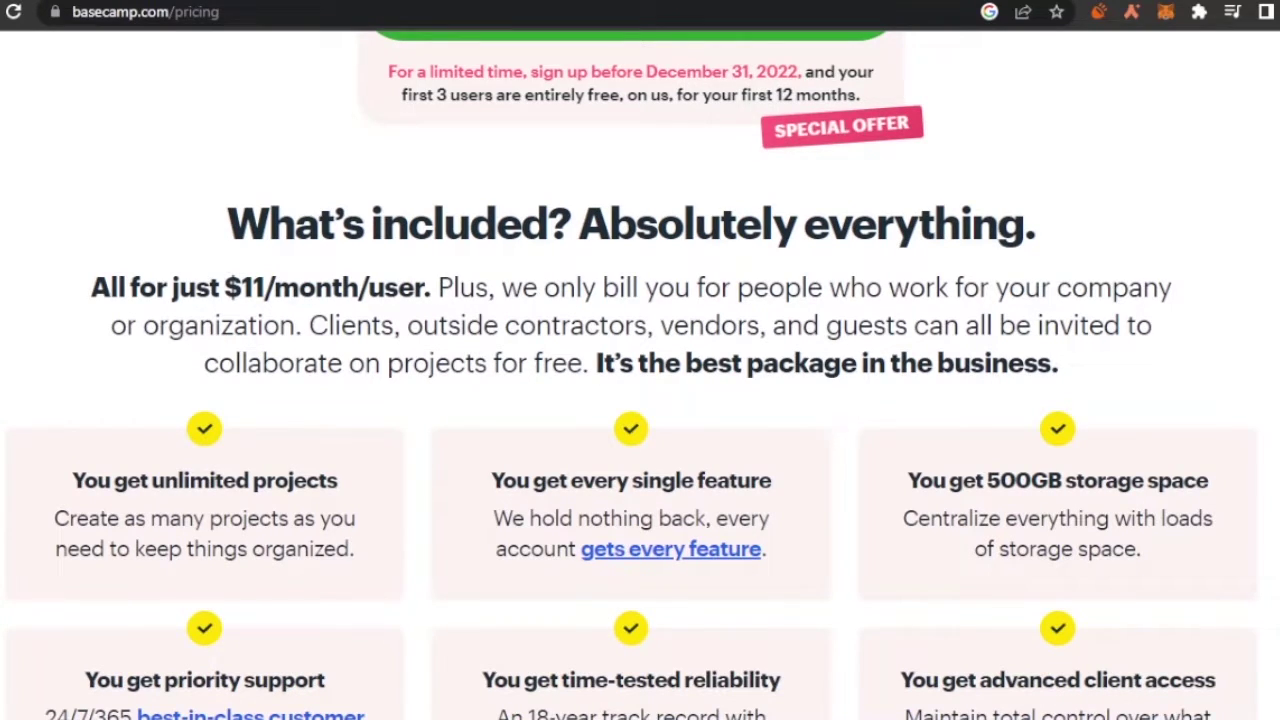
scroll(1182, 226, "down", 4)
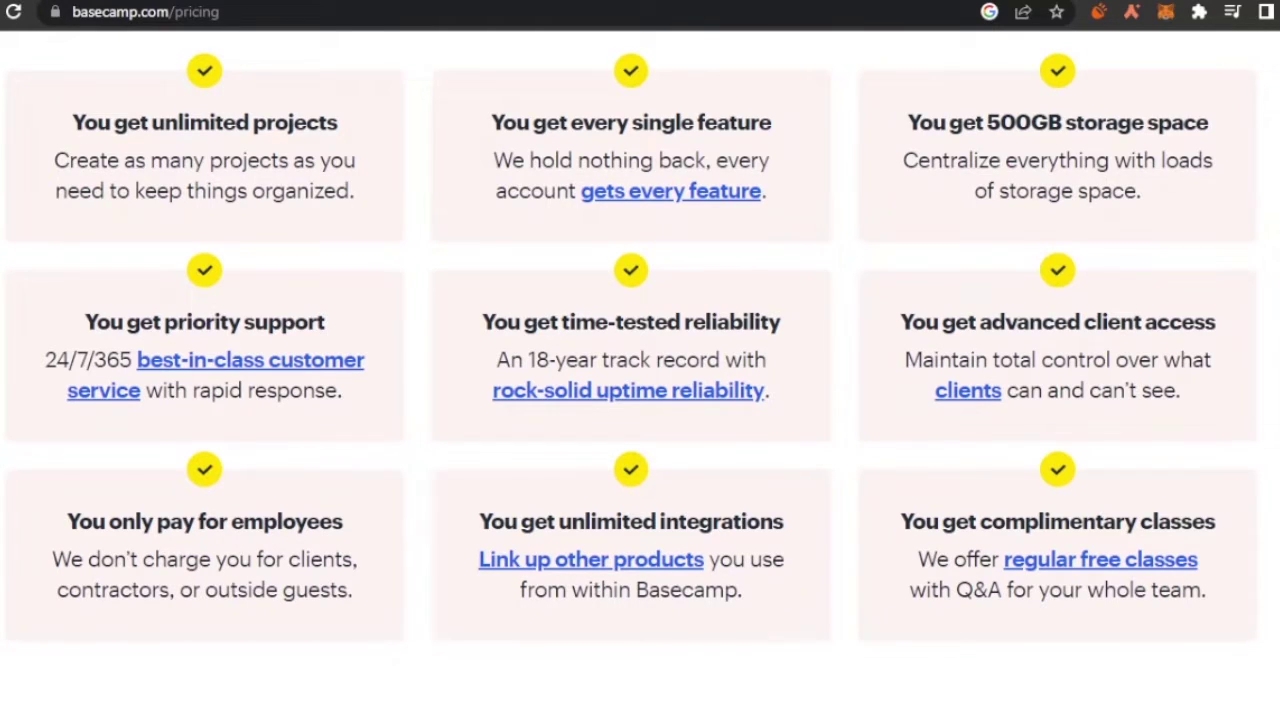
Start the free trial sign-up and fill in the full name, email address and organization name "warehouse", continuing to the password stage.
scroll(1152, 586, "up", 10)
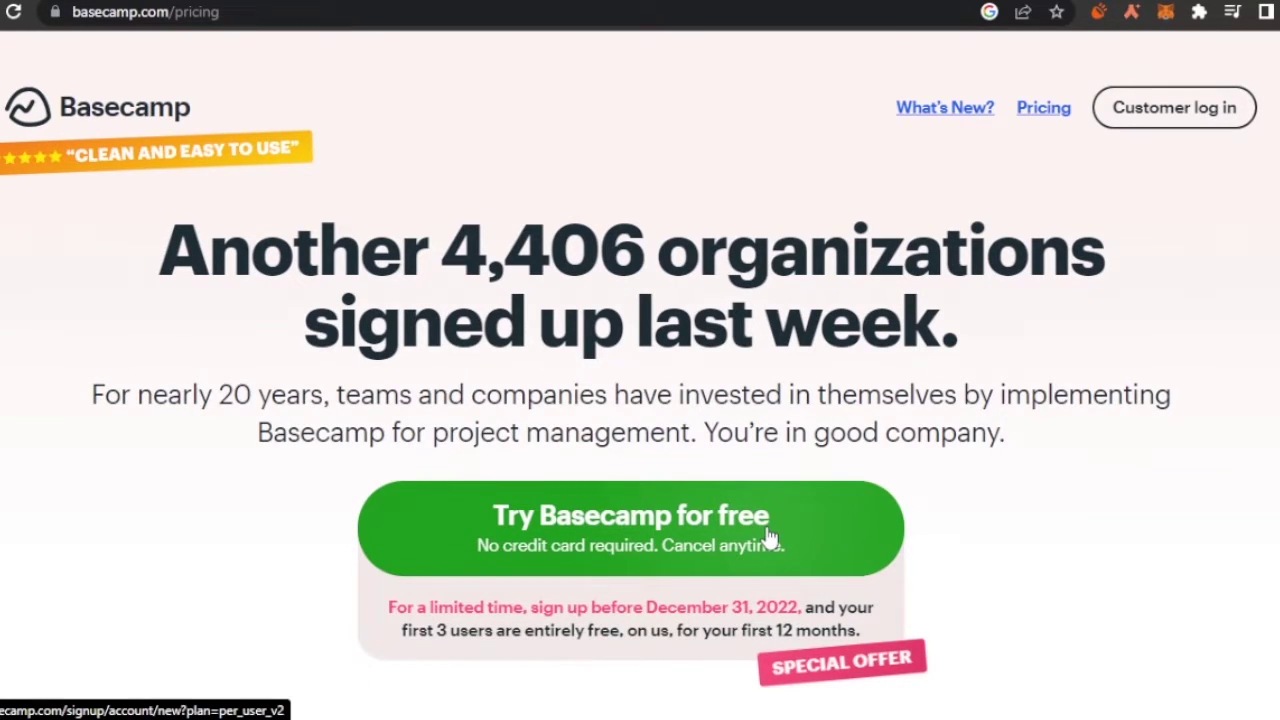
left_click(595, 533)
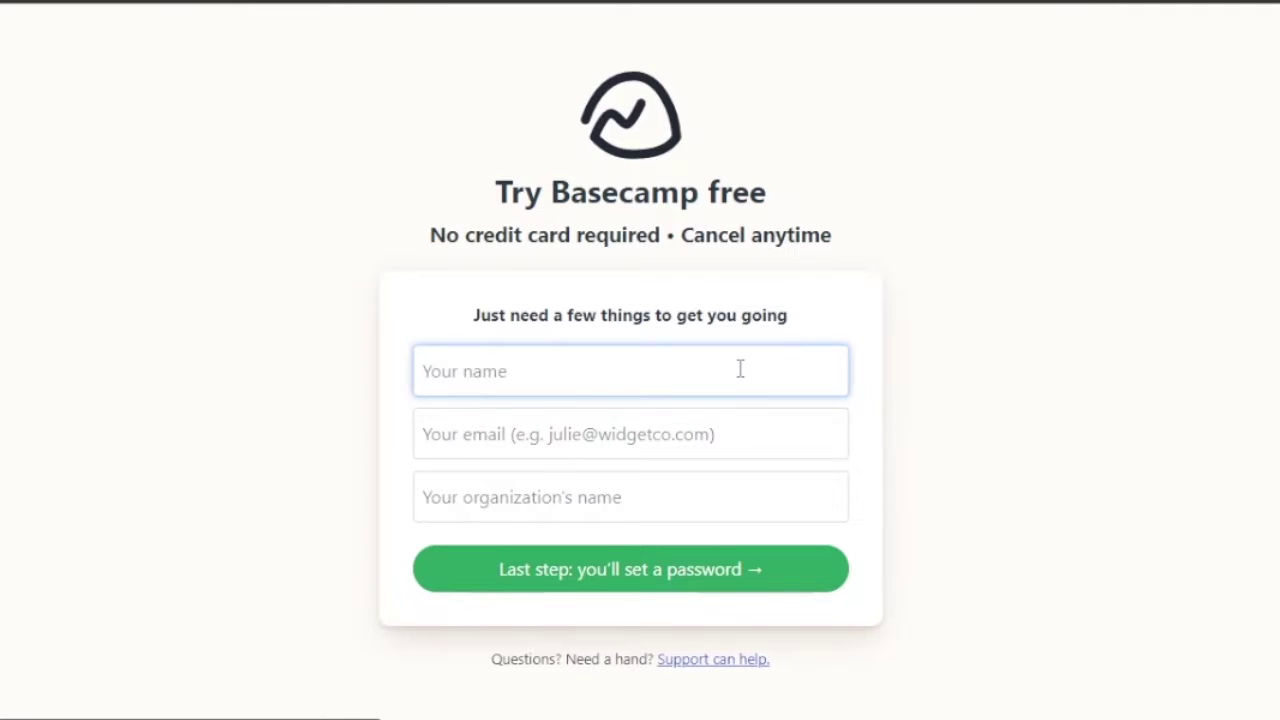
type("aiman")
key("Return")
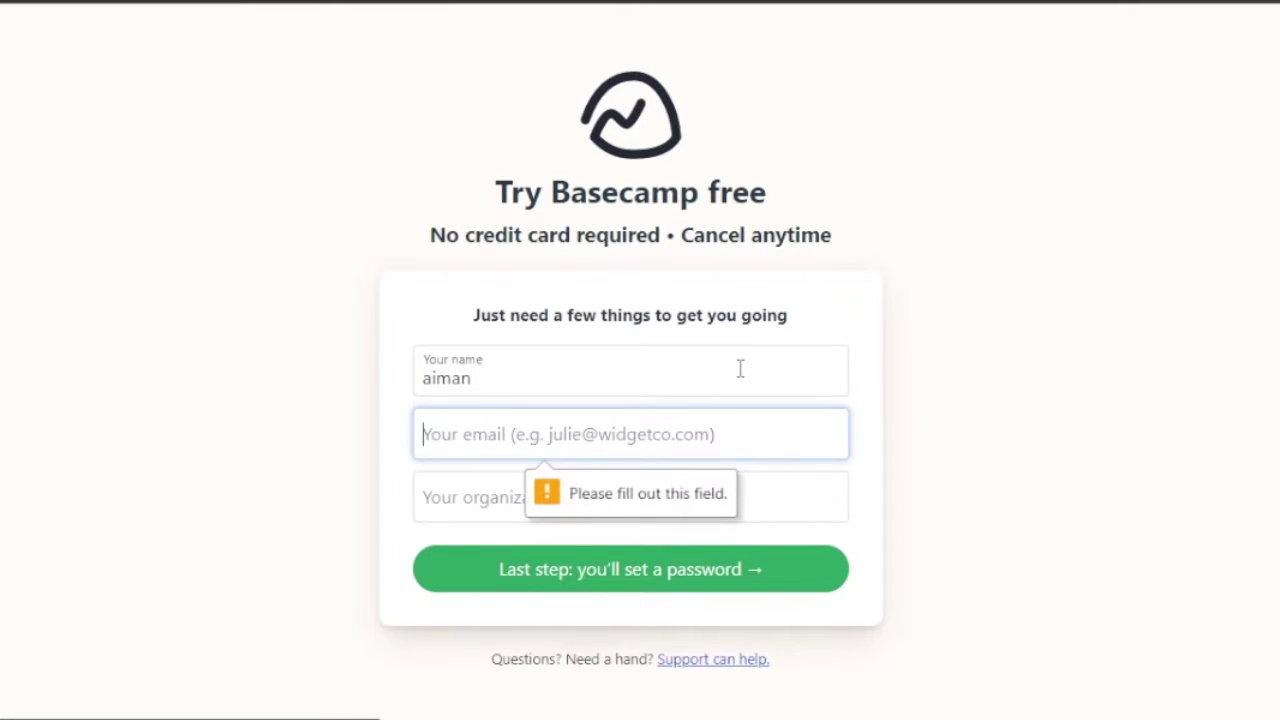
type("na")
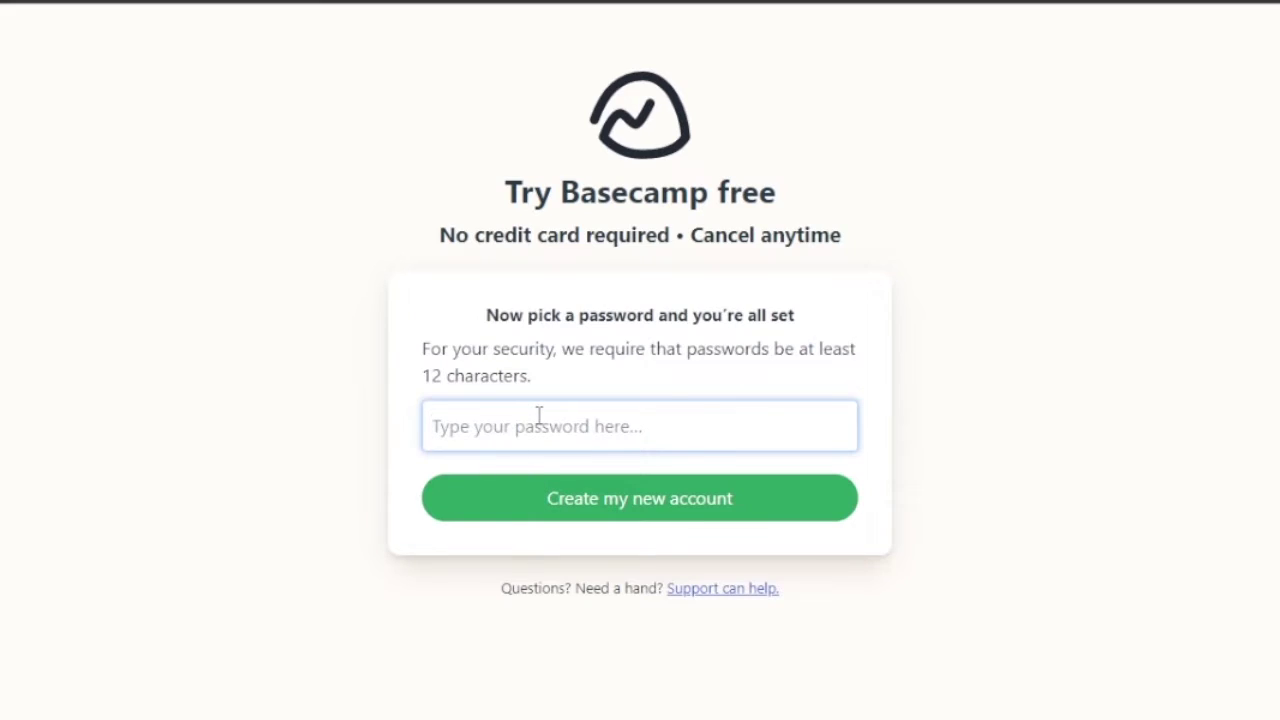
key("Return")
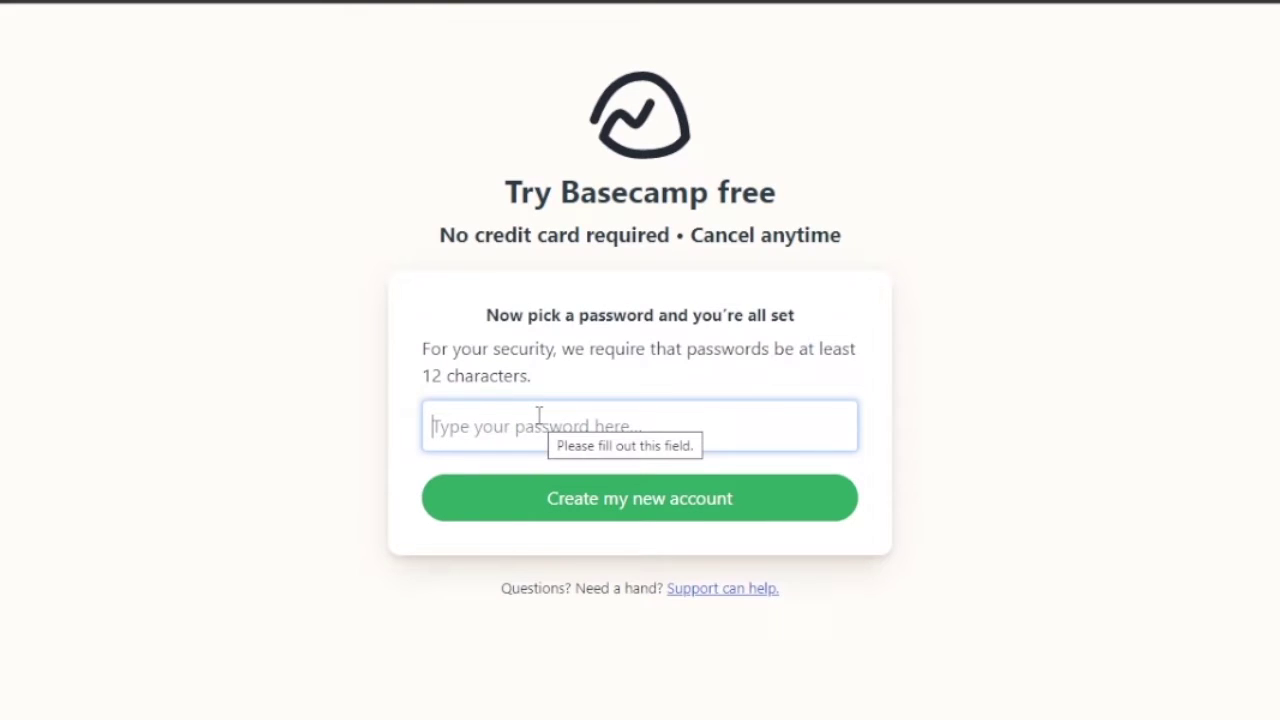
Enter an account password of at least 12 characters and create the new account.
type("••••")
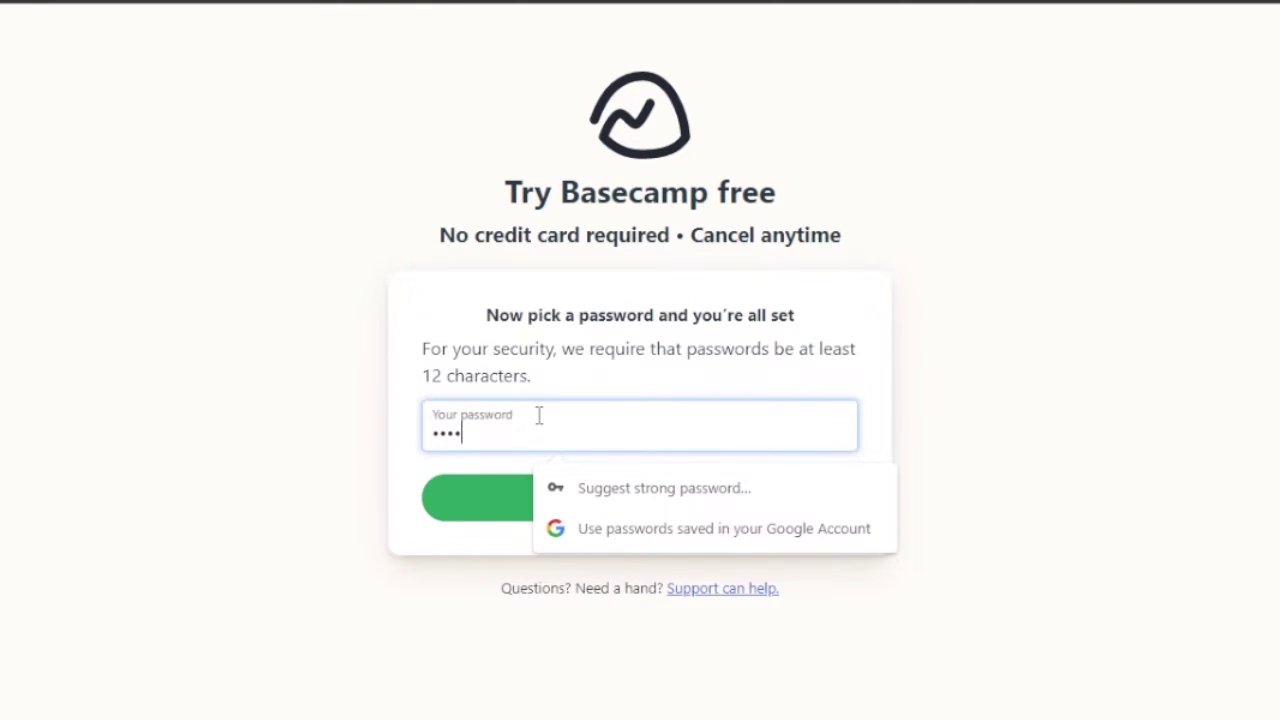
type("•••••••")
left_click(563, 523)
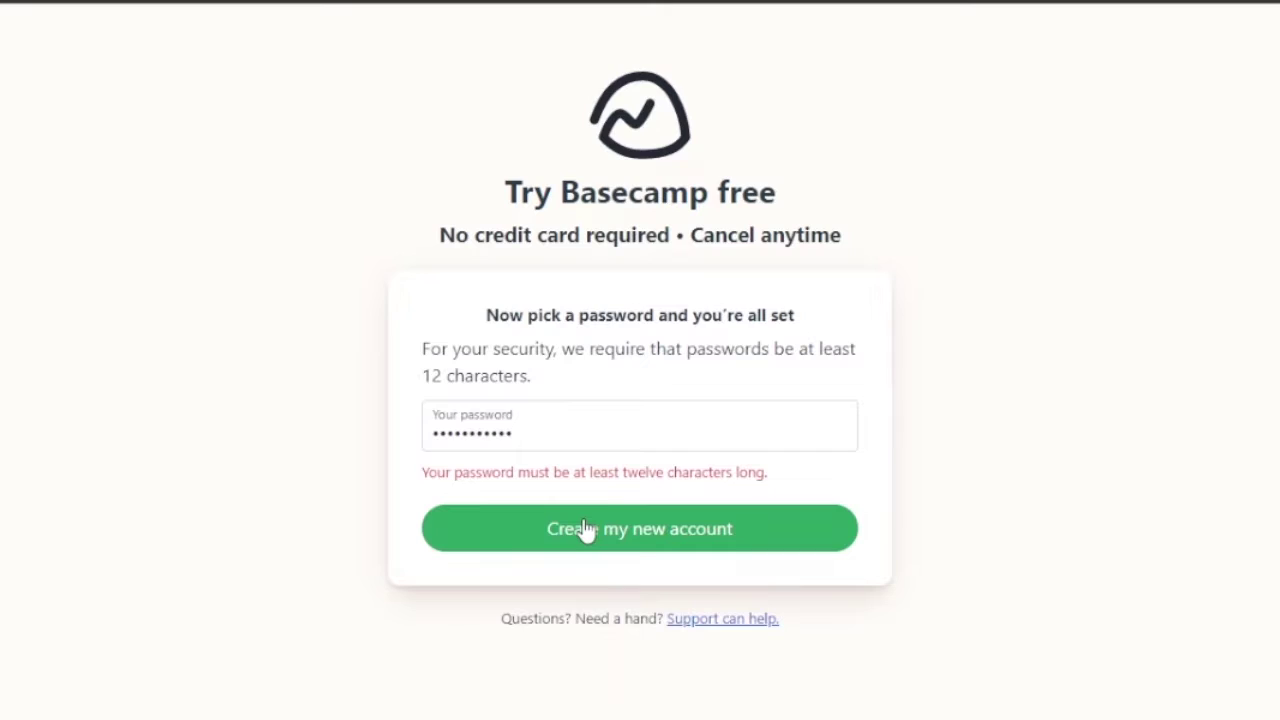
left_click(542, 447)
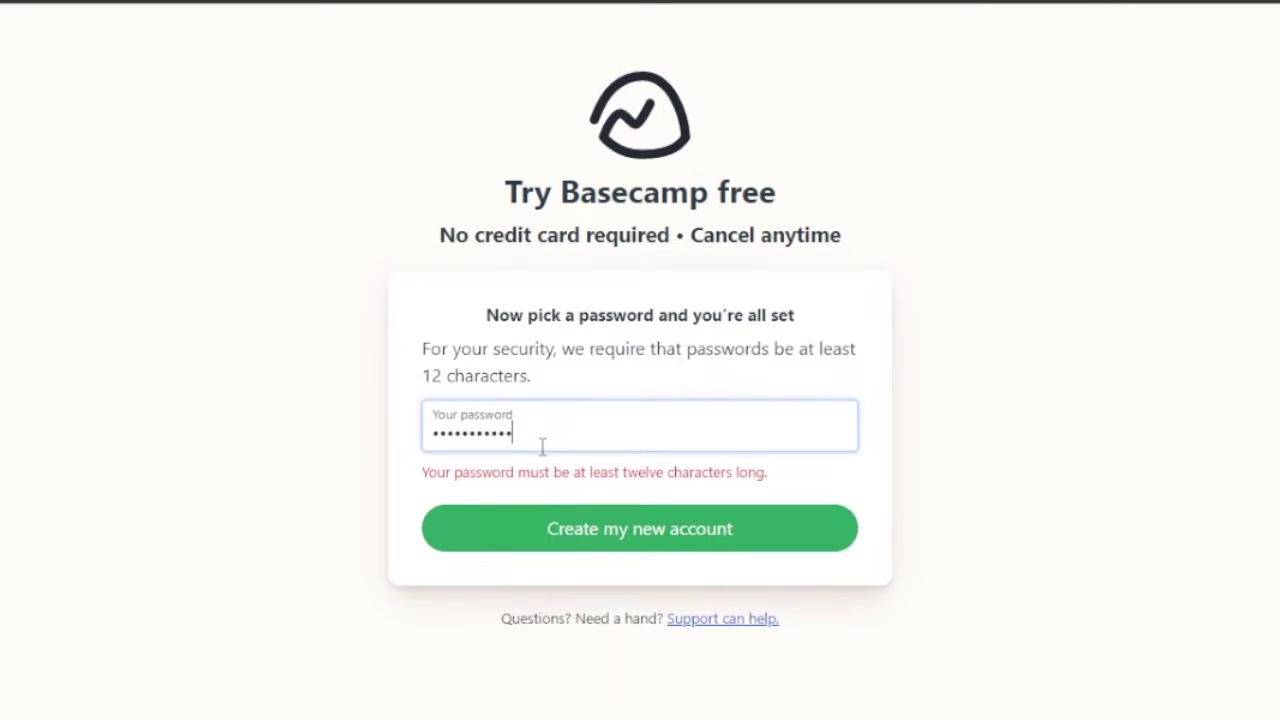
type("•")
key("Return")
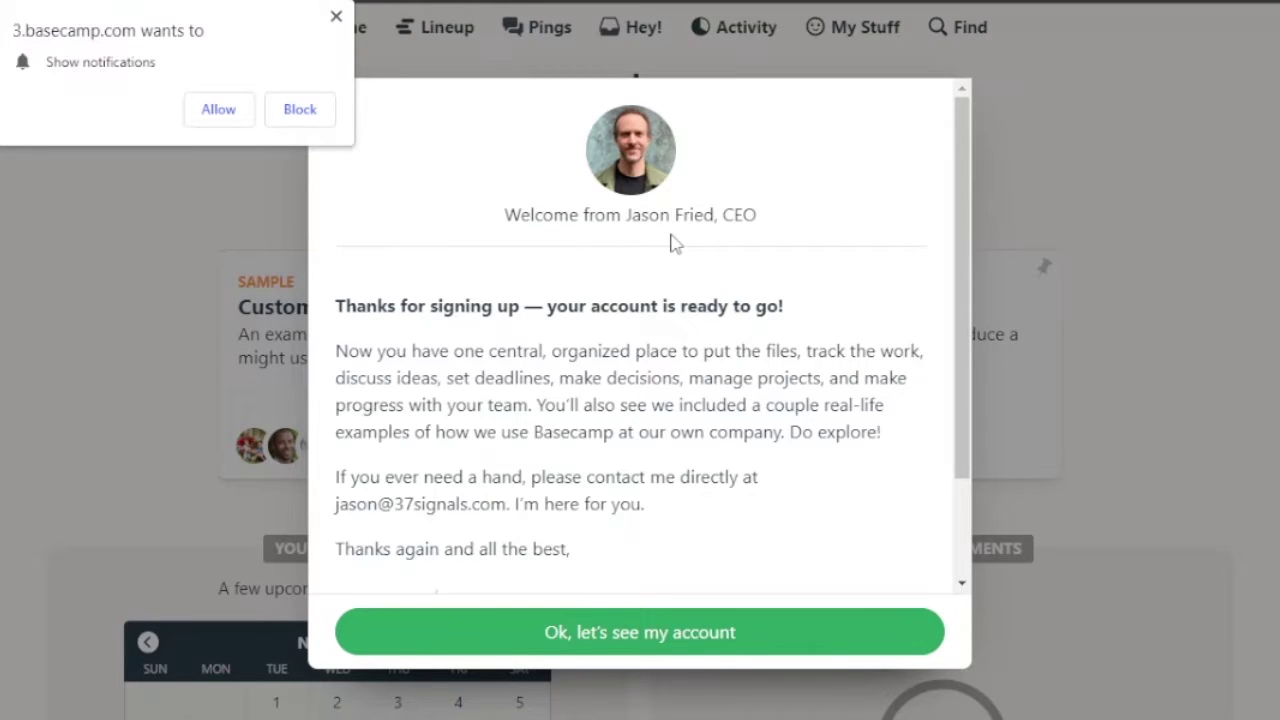
Dismiss the welcome message and the browser's notification request, and look over the home page's sample projects, schedule and assignments.
left_click(695, 645)
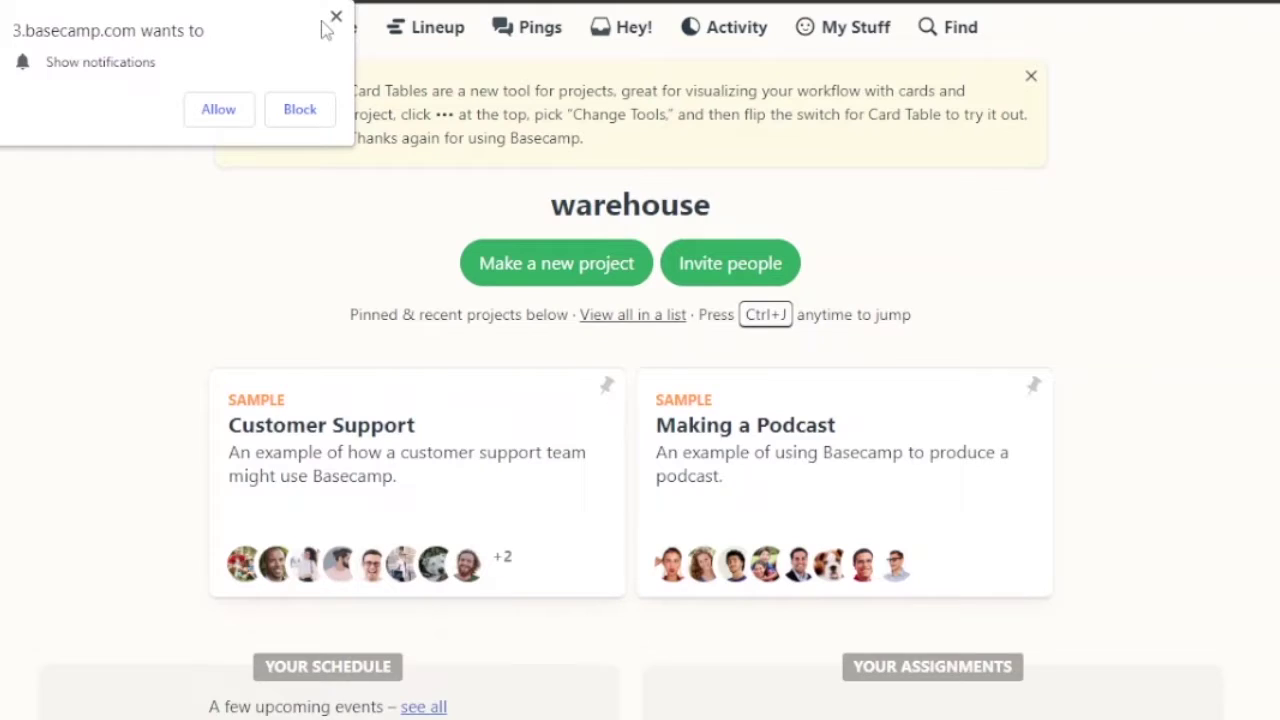
left_click(337, 21)
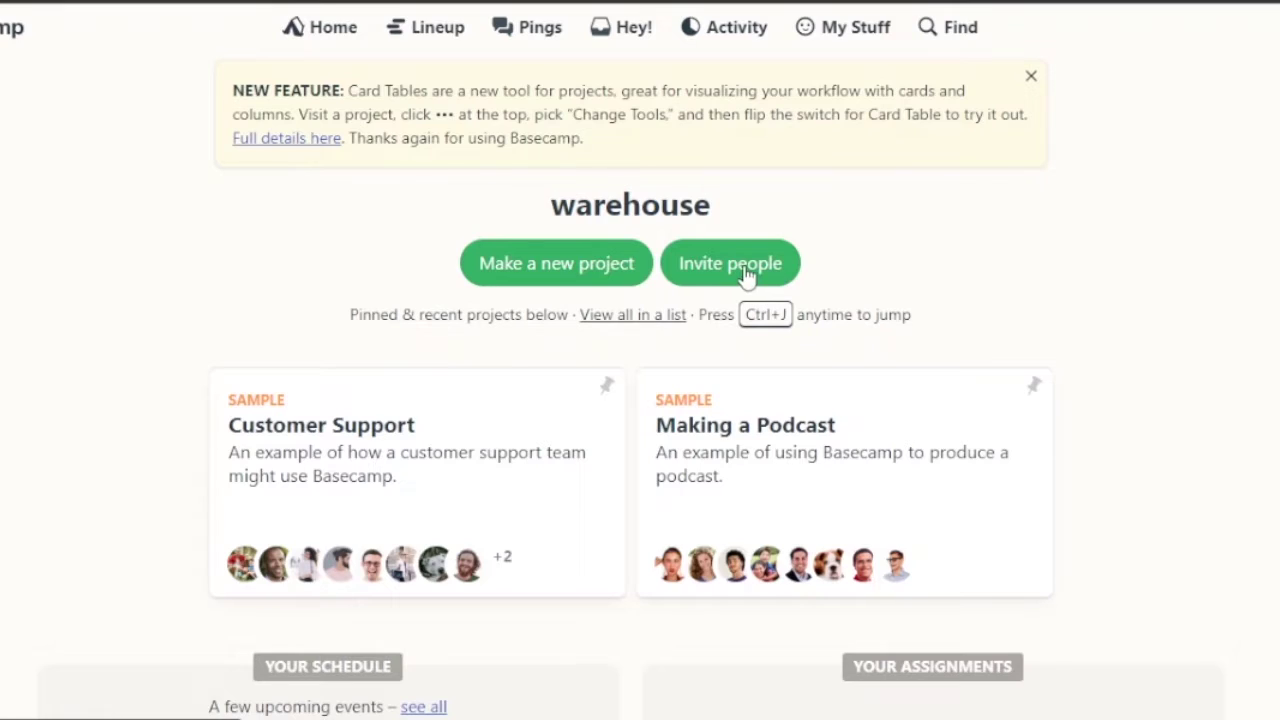
scroll(1266, 306, "down", 2)
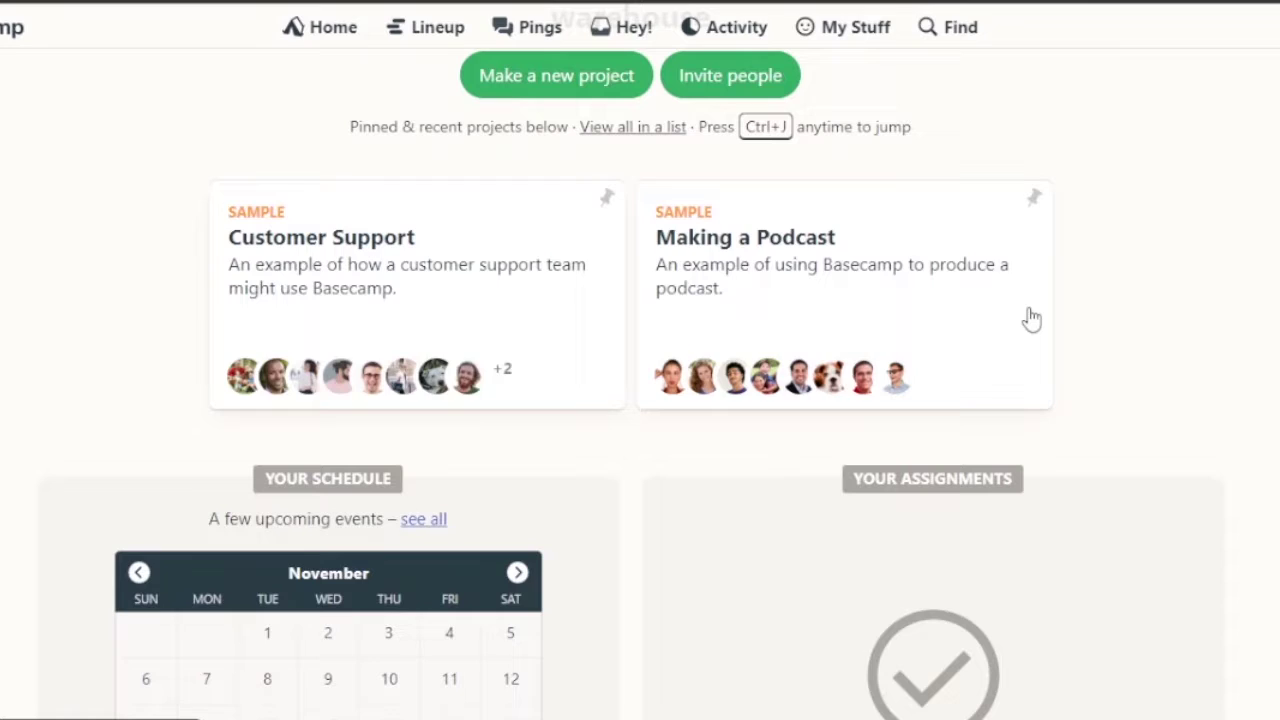
scroll(942, 312, "down", 3)
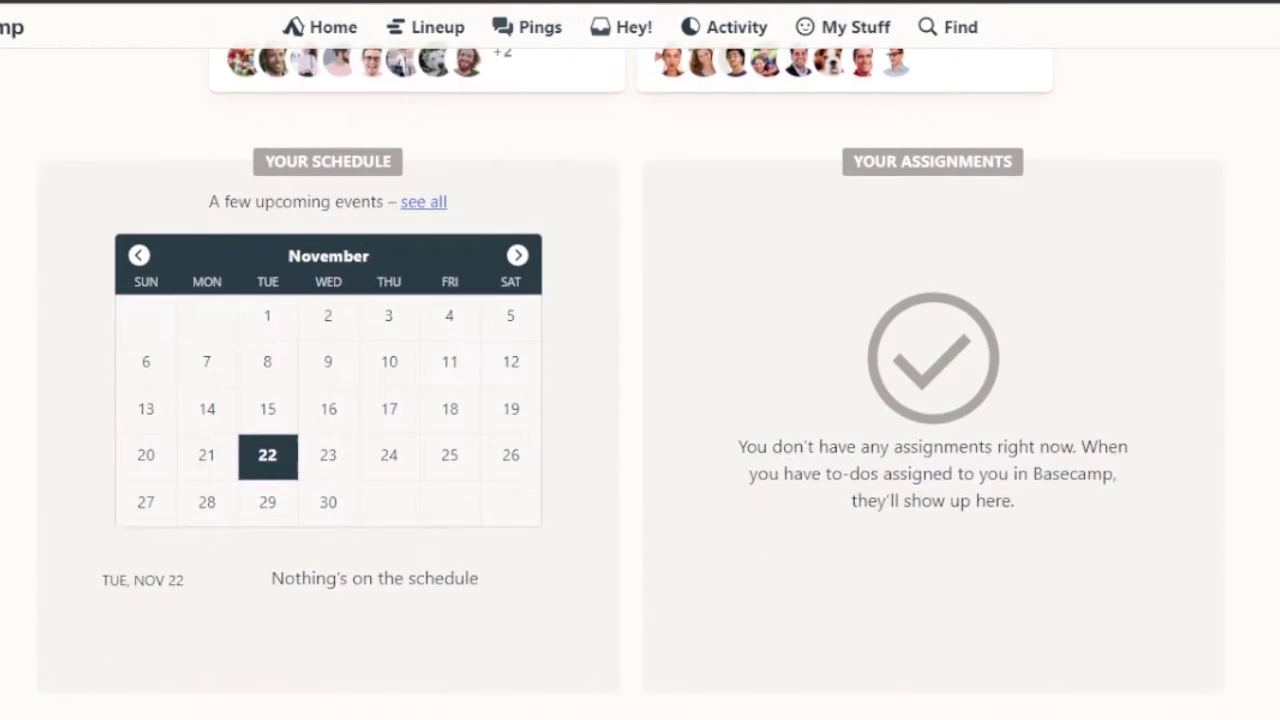
Start a new project from the home page and name it "hiring employees".
scroll(900, 320, "down", 1)
scroll(760, 340, "up", 1)
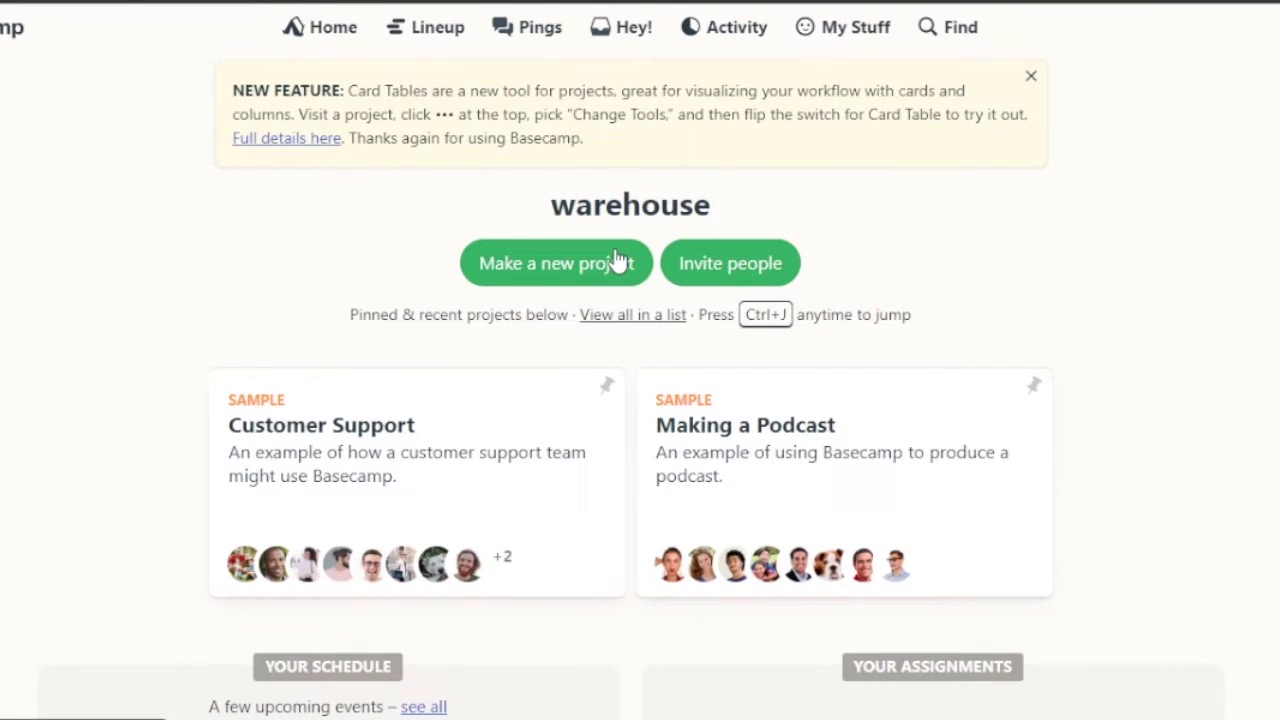
left_click(580, 262)
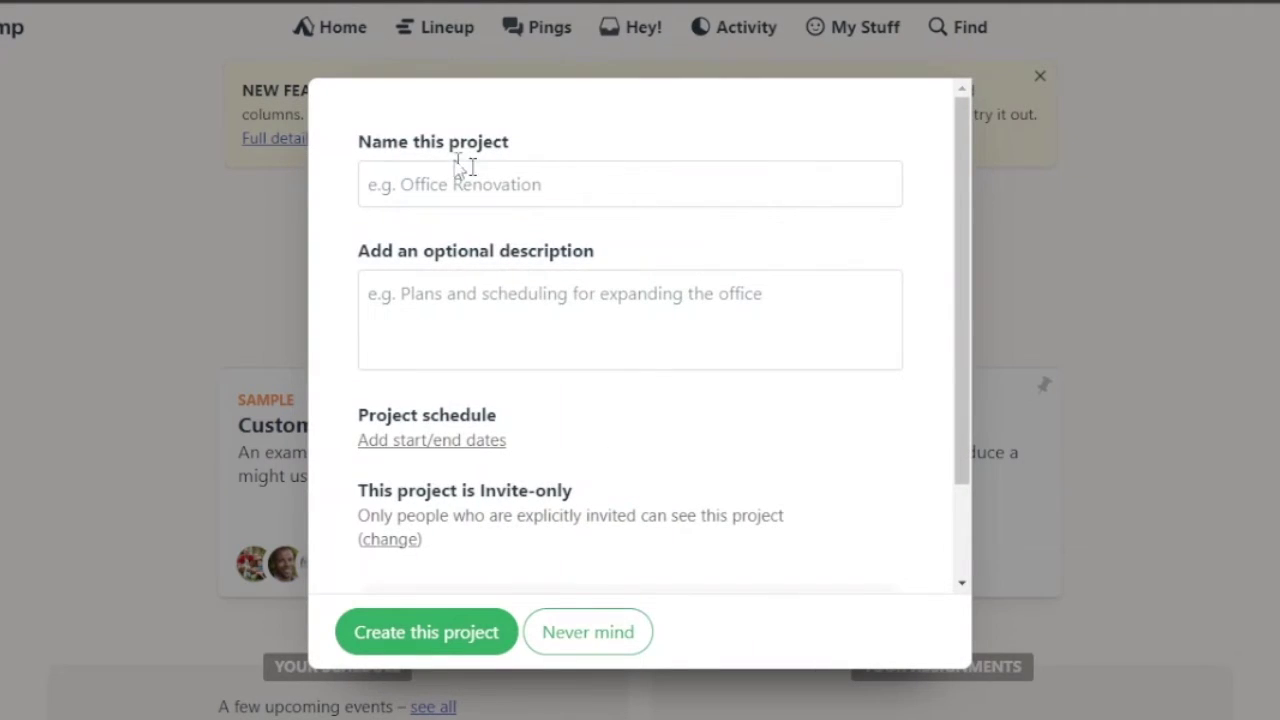
left_click(503, 181)
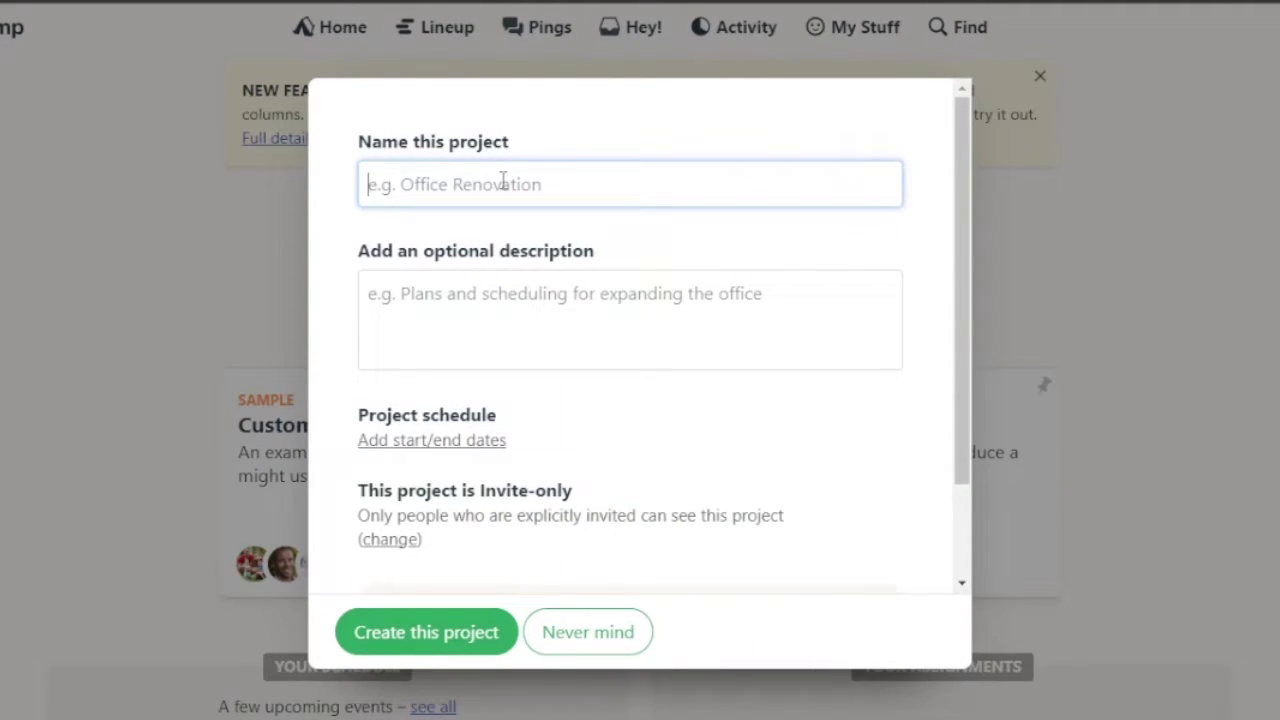
type("hir")
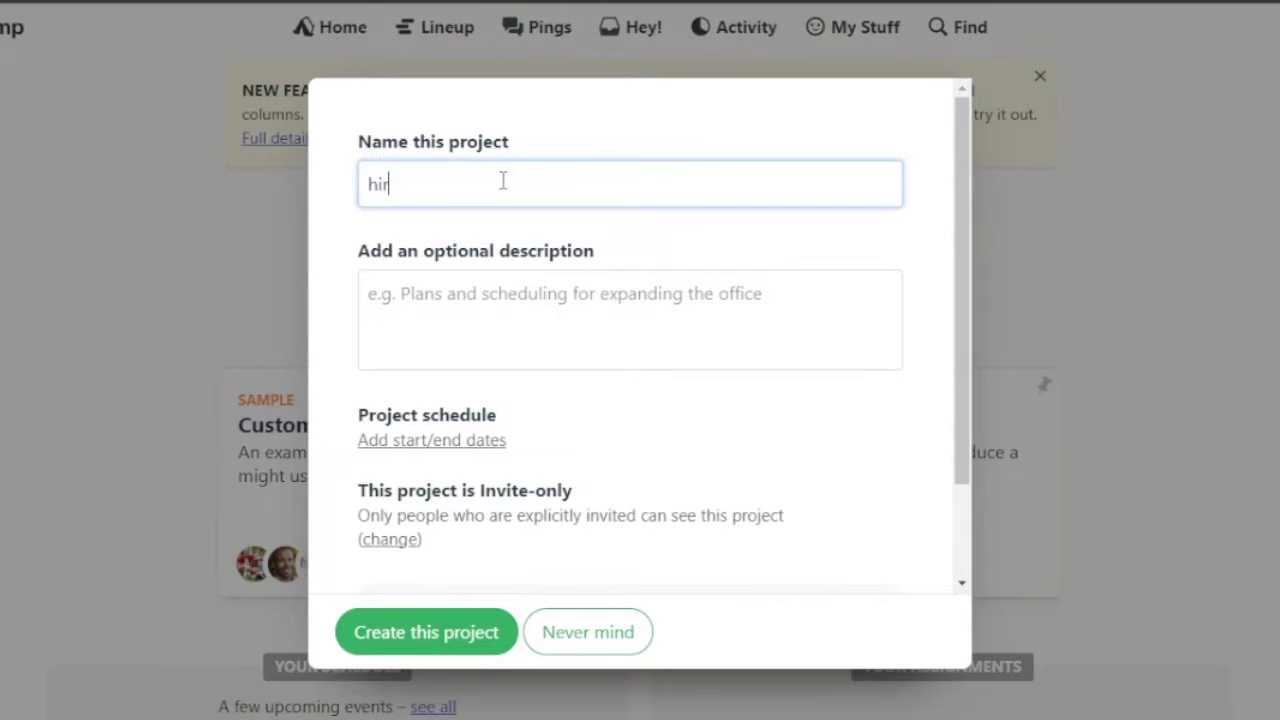
type("ing employess")
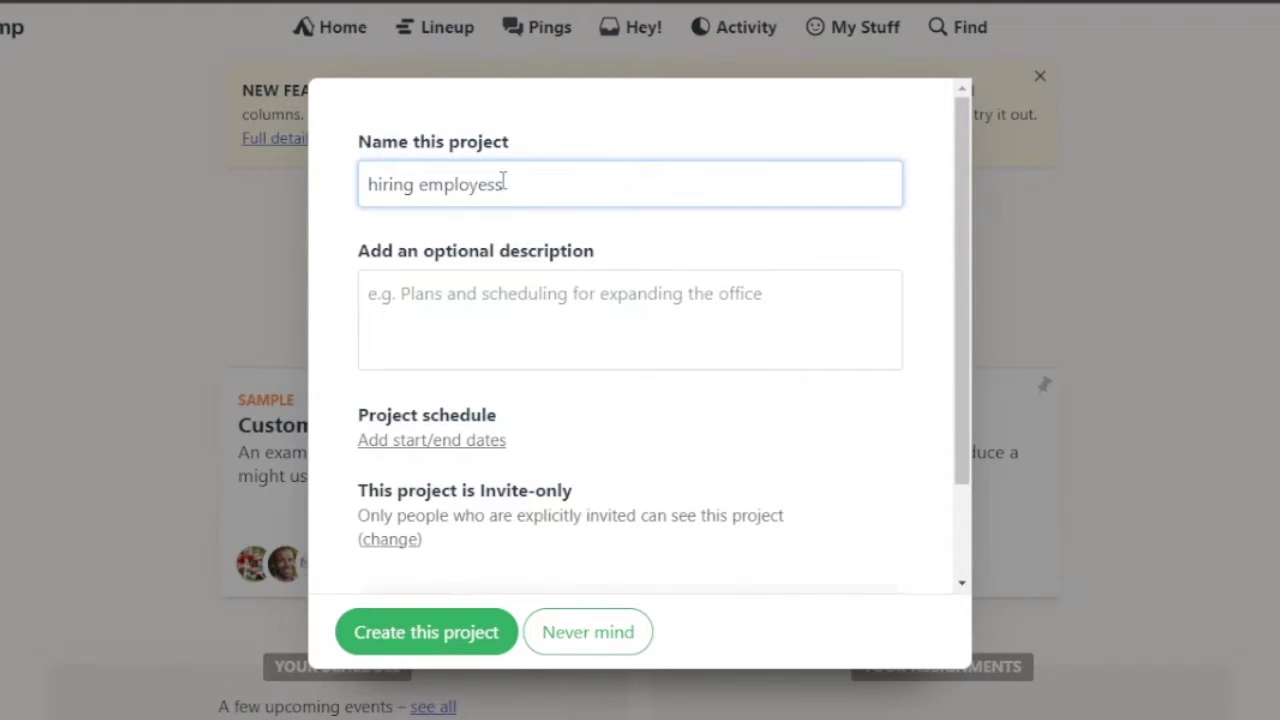
left_click(592, 293)
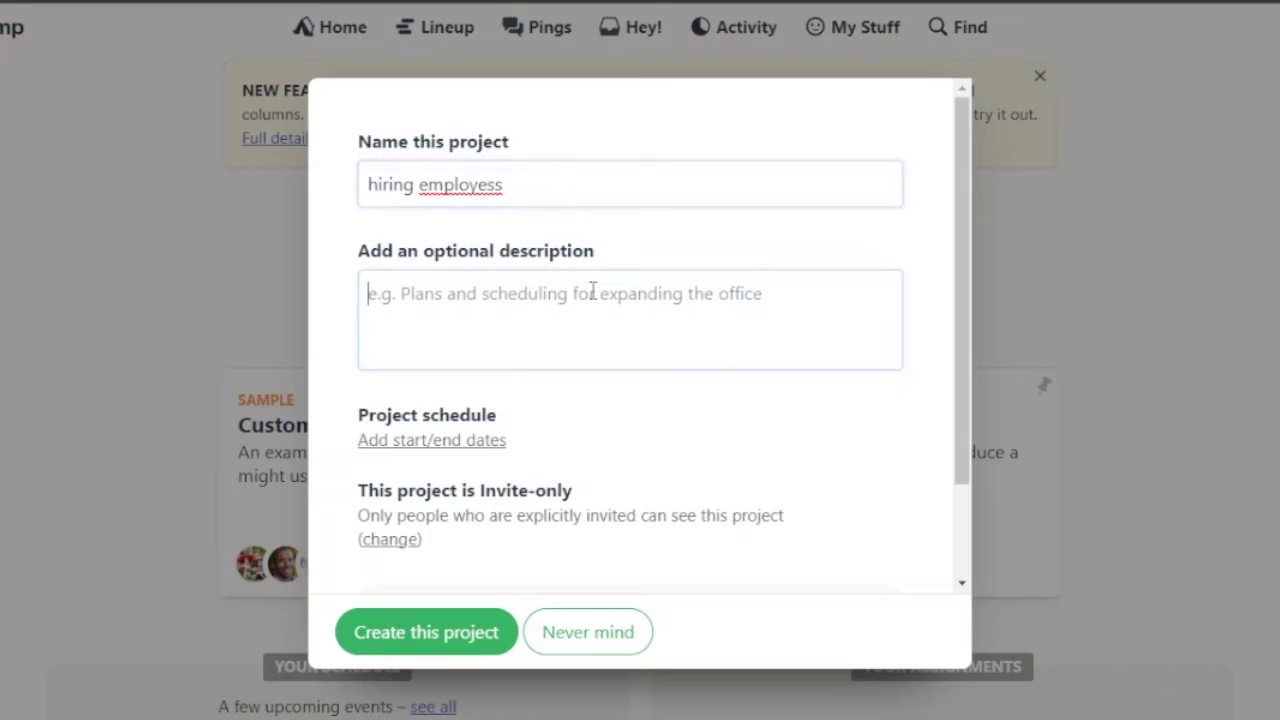
left_click(492, 194)
key("BackSpace")
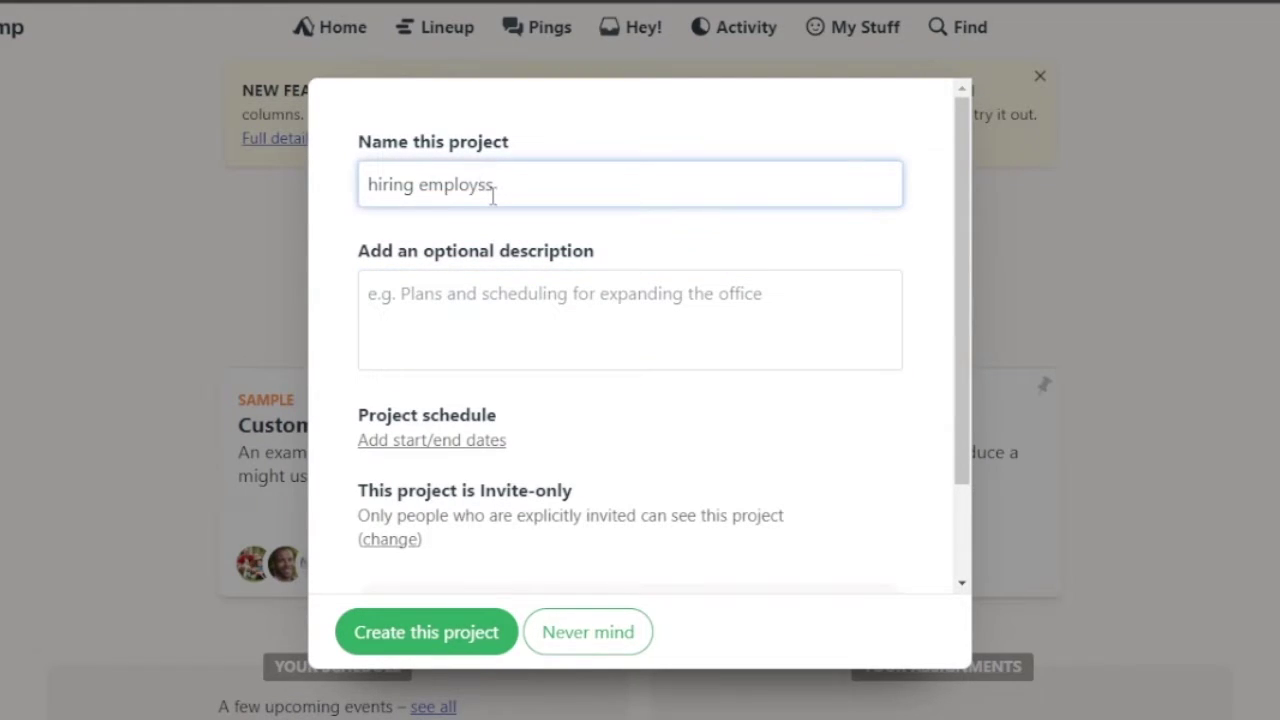
Set the project schedule to start on Wed, Nov 23, 2022 and end on Tue, Nov 29, 2022.
left_click(468, 442)
left_click(486, 454)
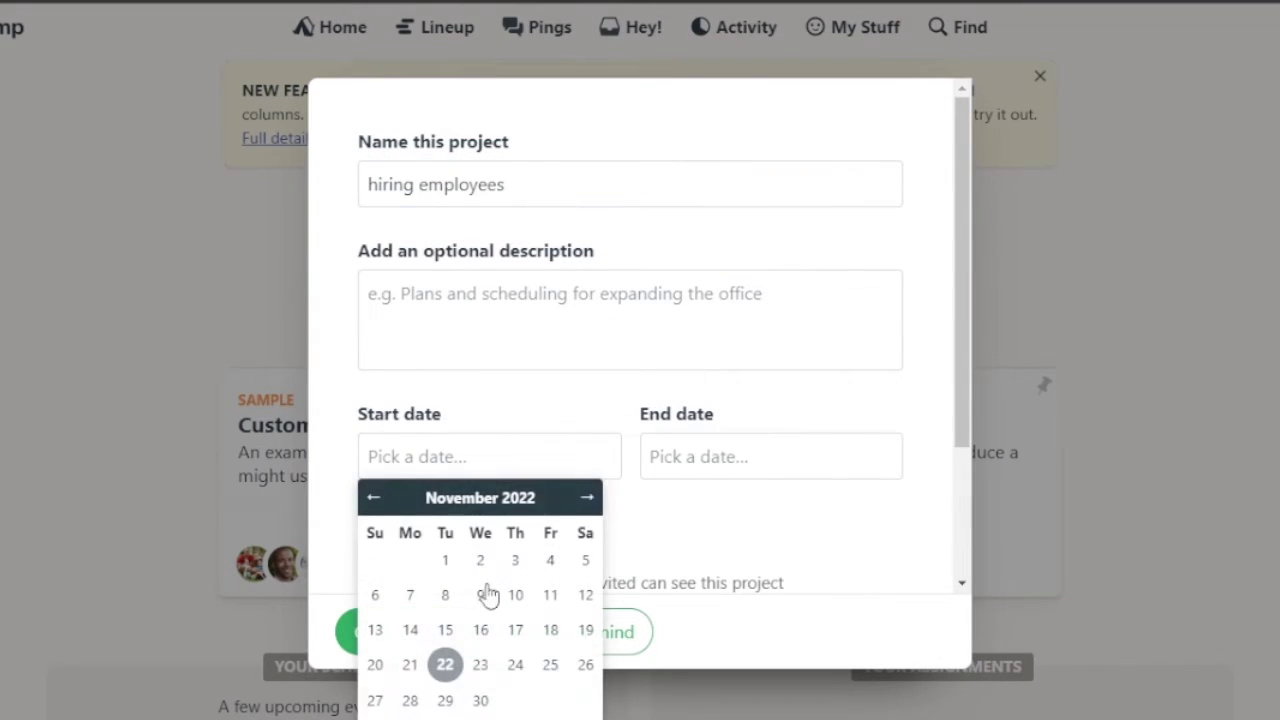
left_click(484, 666)
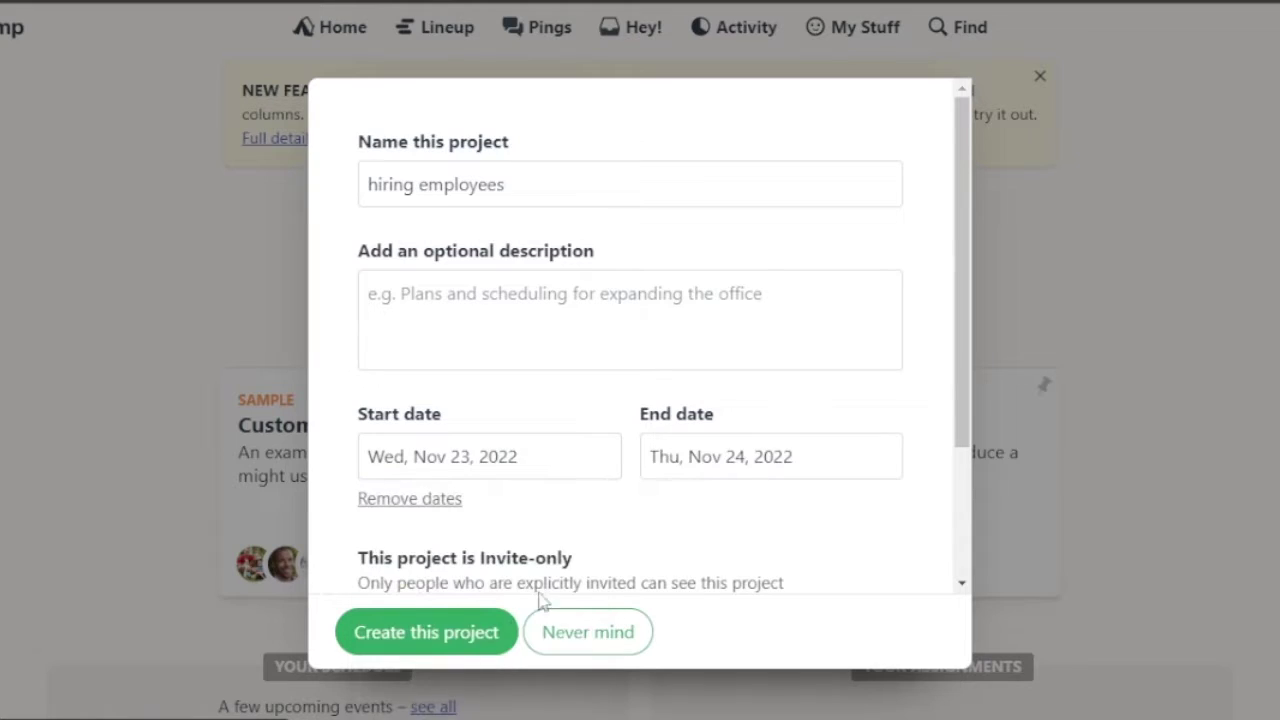
left_click(795, 470)
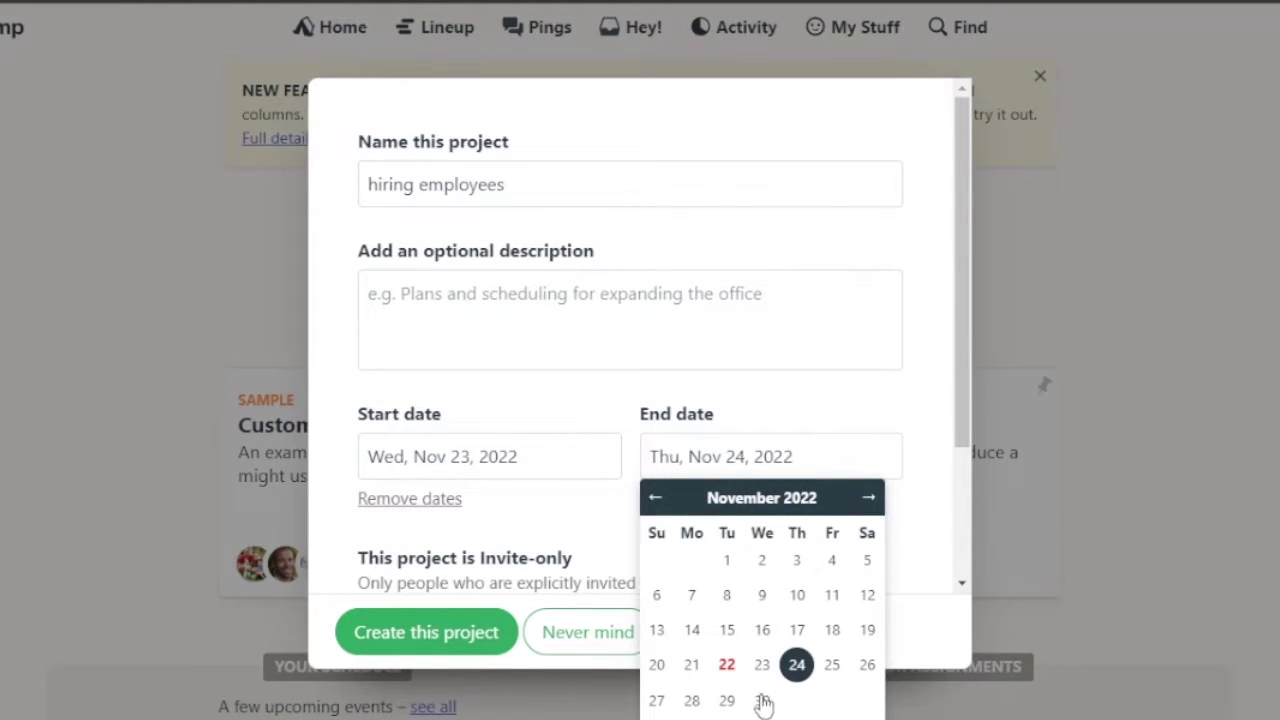
left_click(729, 701)
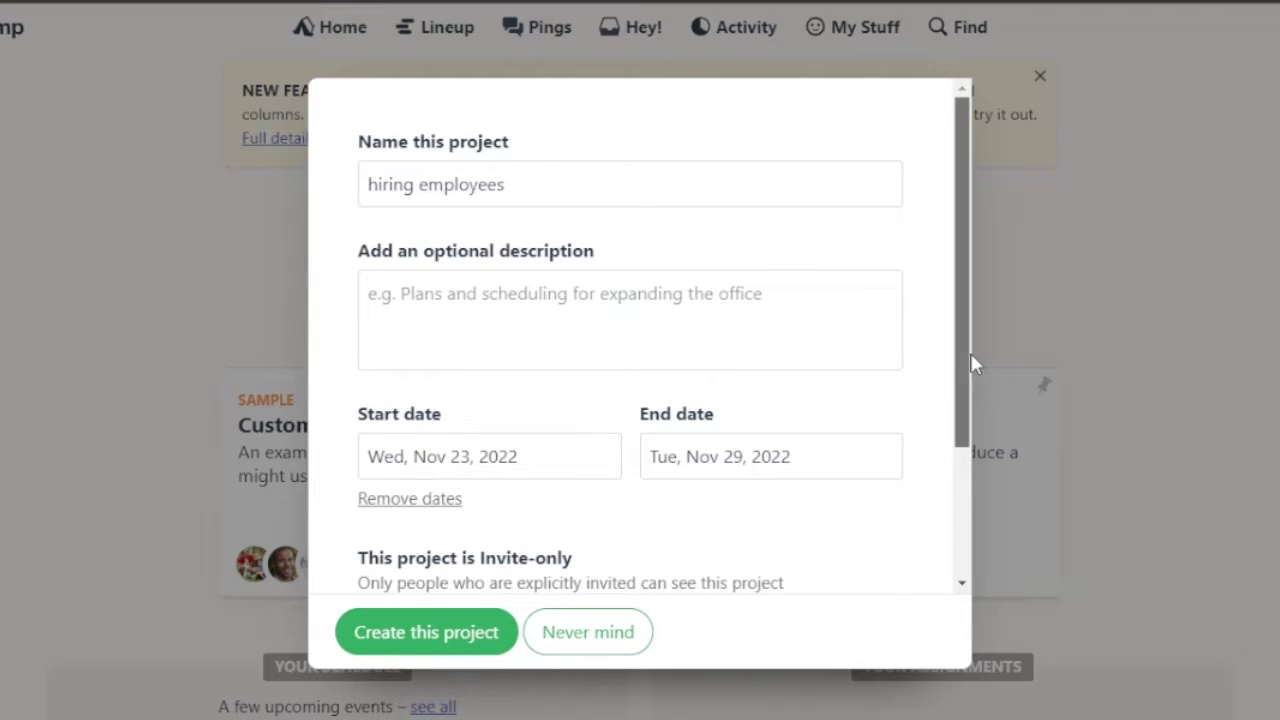
Keep the project access as Invite-only, create the project and decline the offered setup help.
left_click_drag(971, 363, 978, 530)
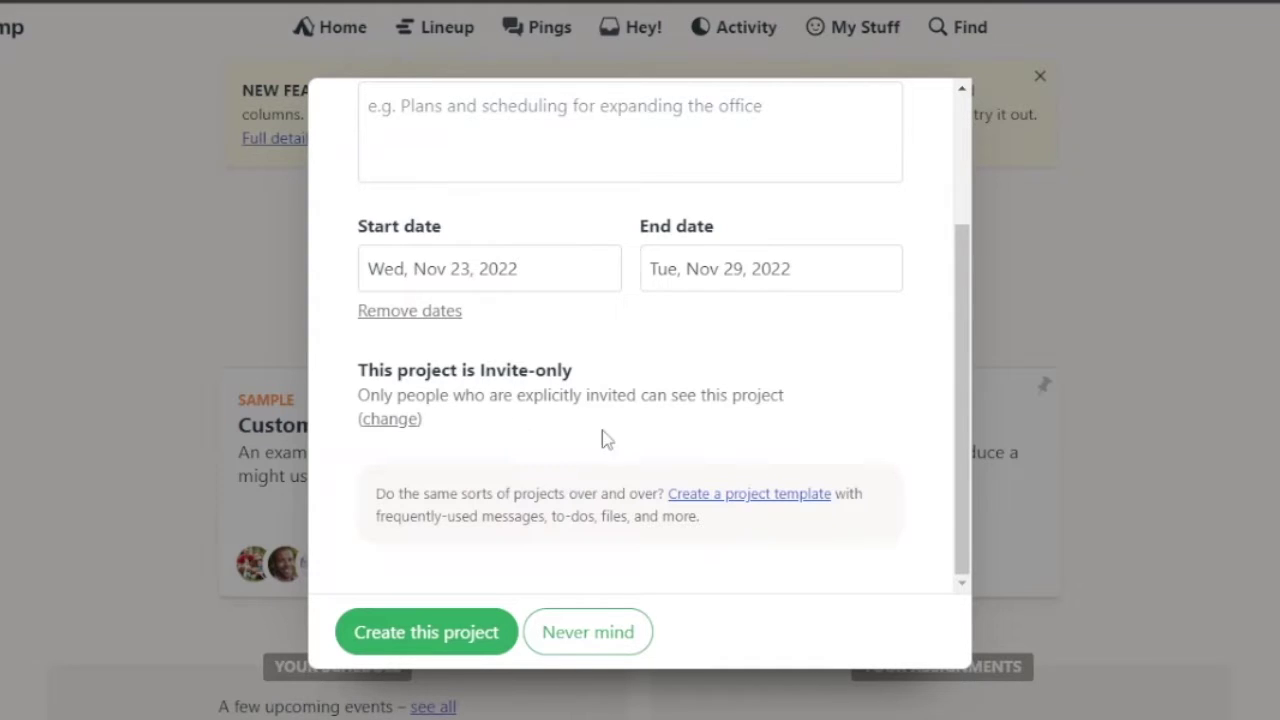
left_click(402, 422)
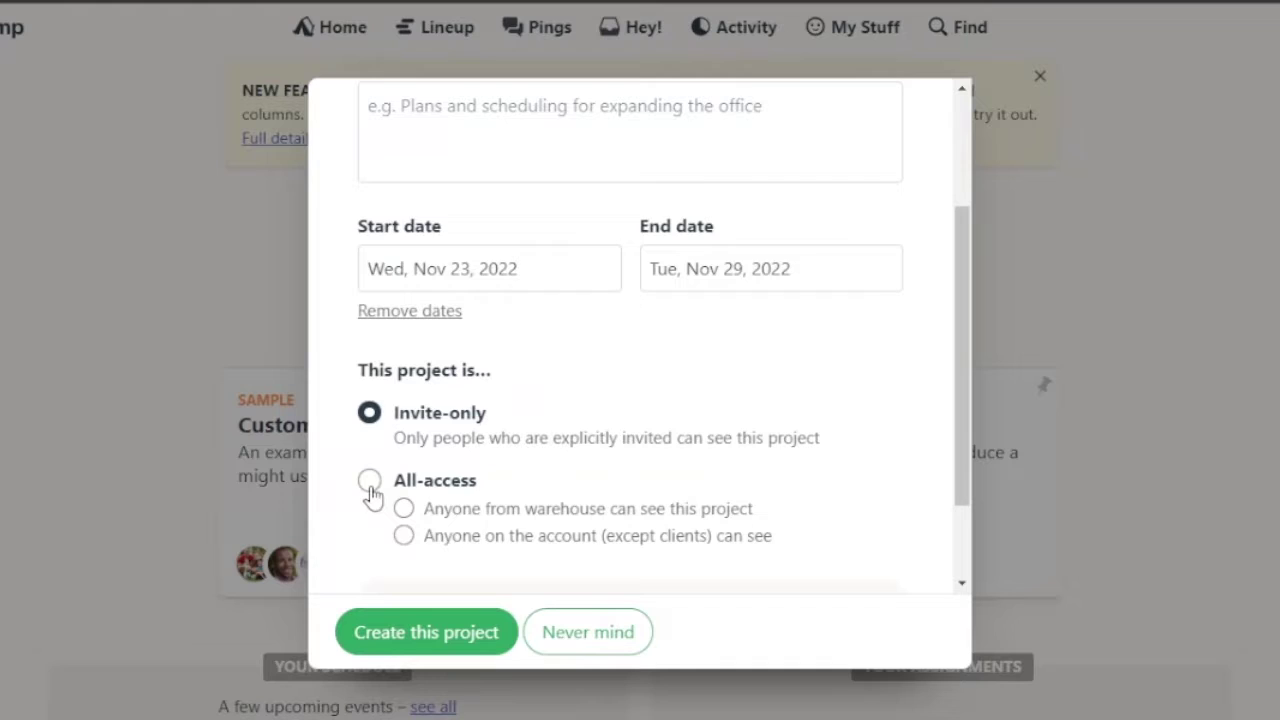
left_click(370, 418)
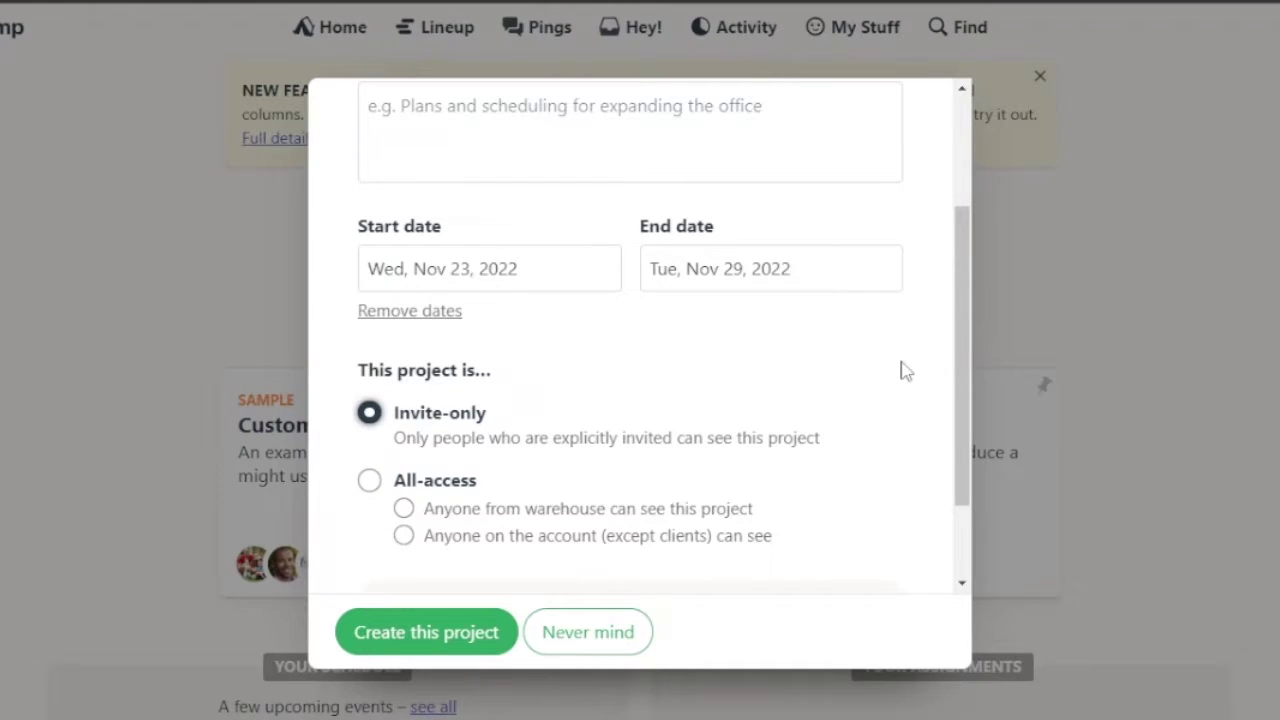
left_click_drag(957, 336, 963, 500)
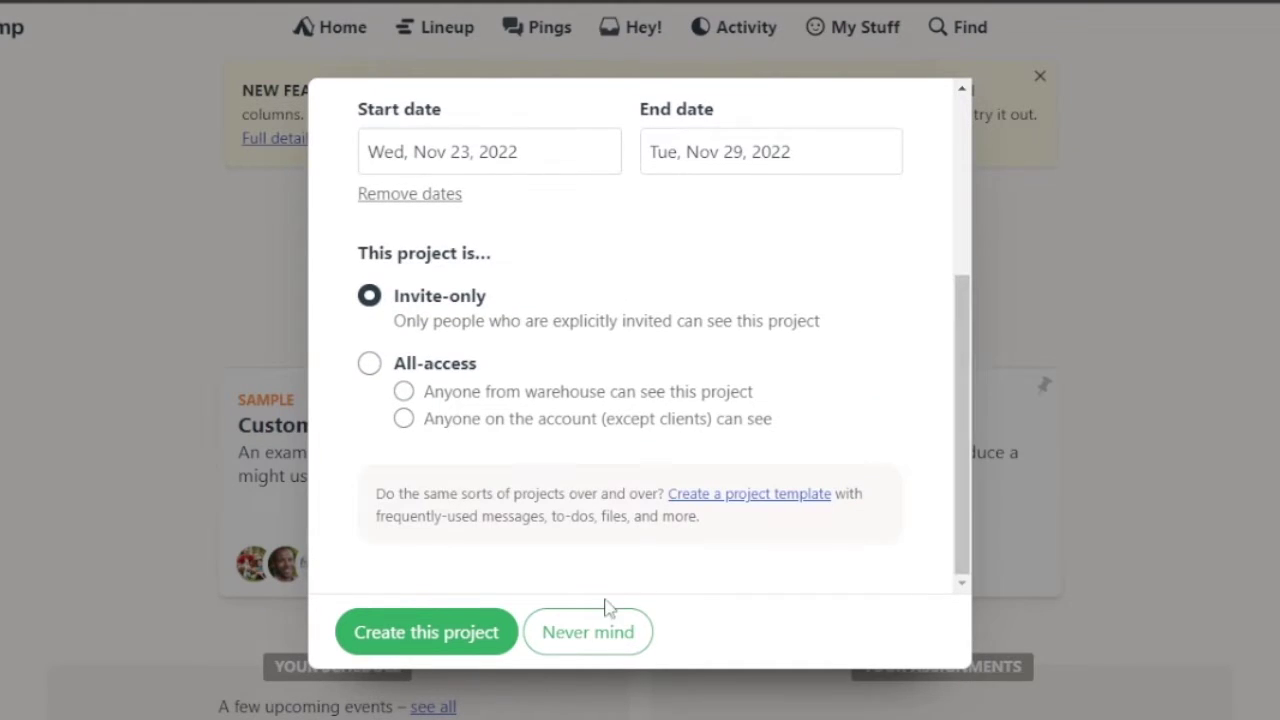
left_click(459, 648)
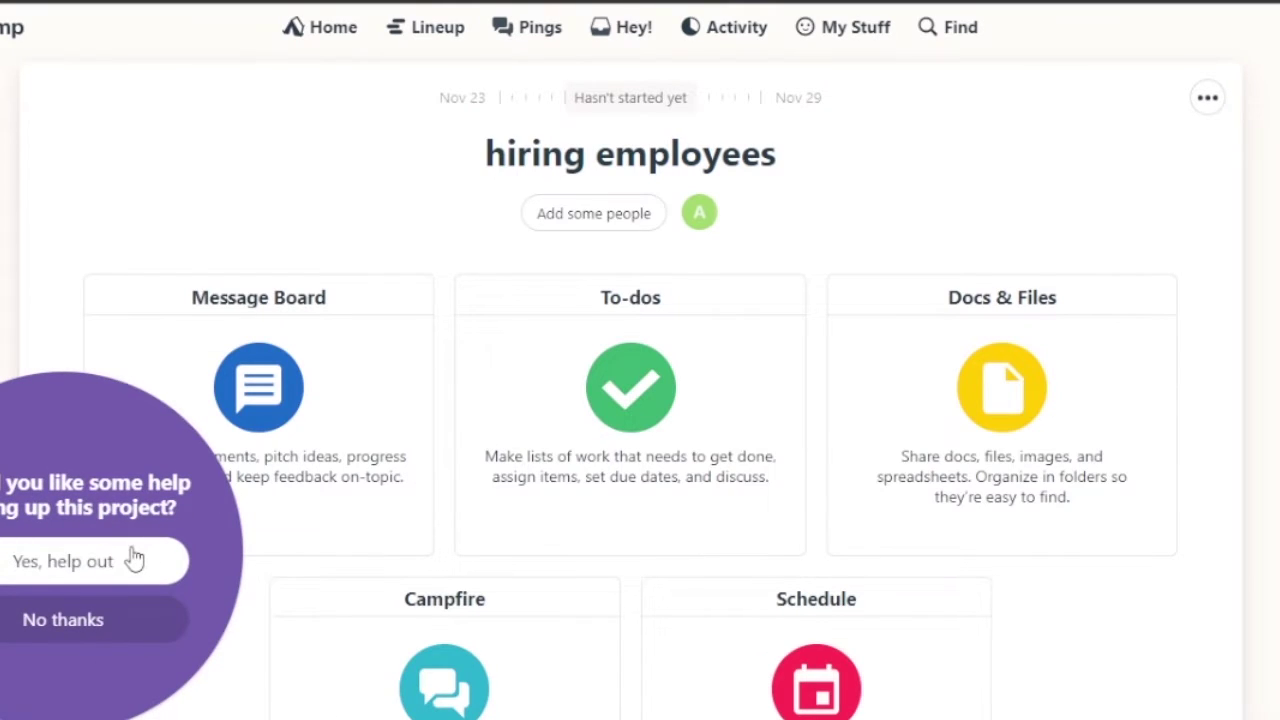
left_click(108, 626)
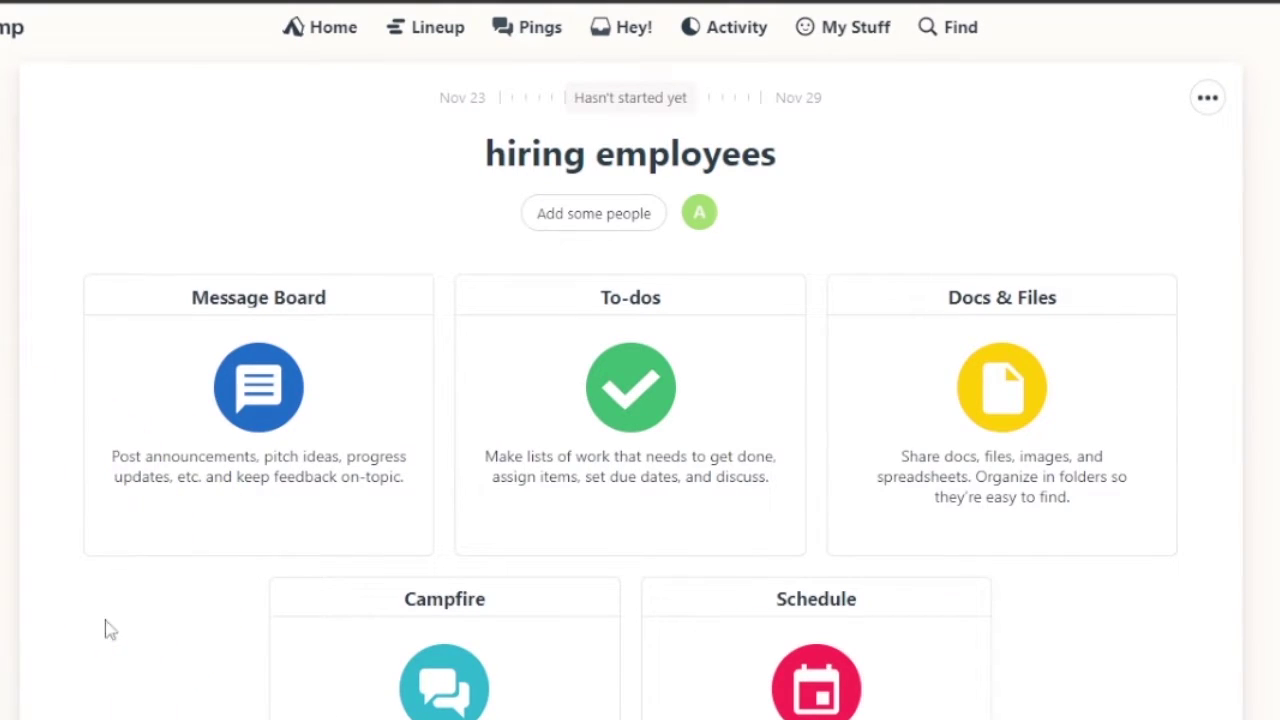
Post a message titled "update" with an empty body on the project's Message Board and return to the project page.
left_click(277, 453)
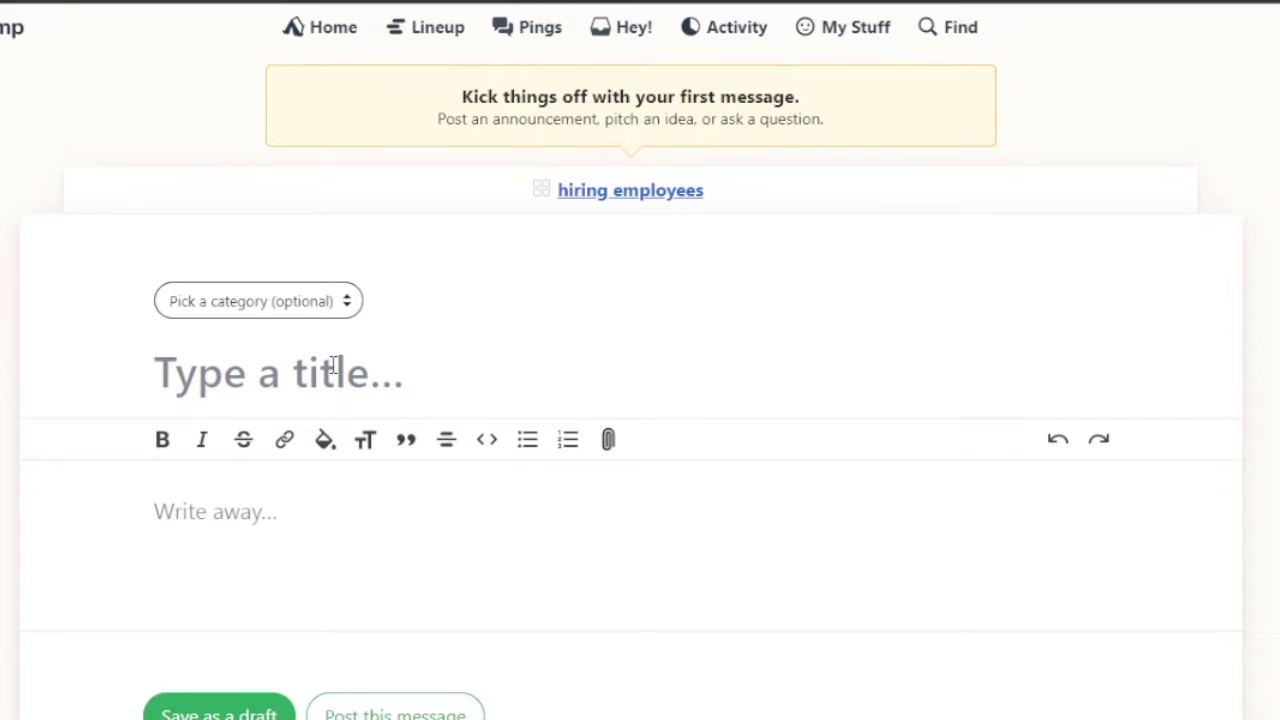
type("upd")
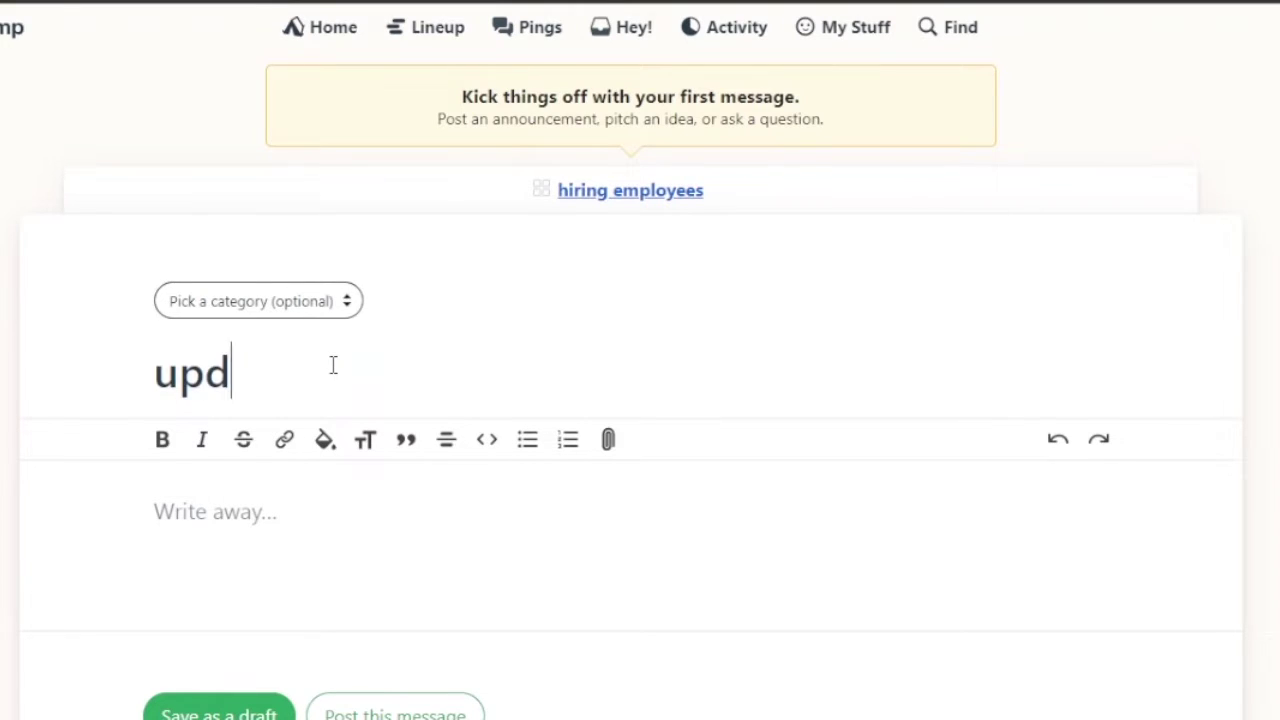
type("ate")
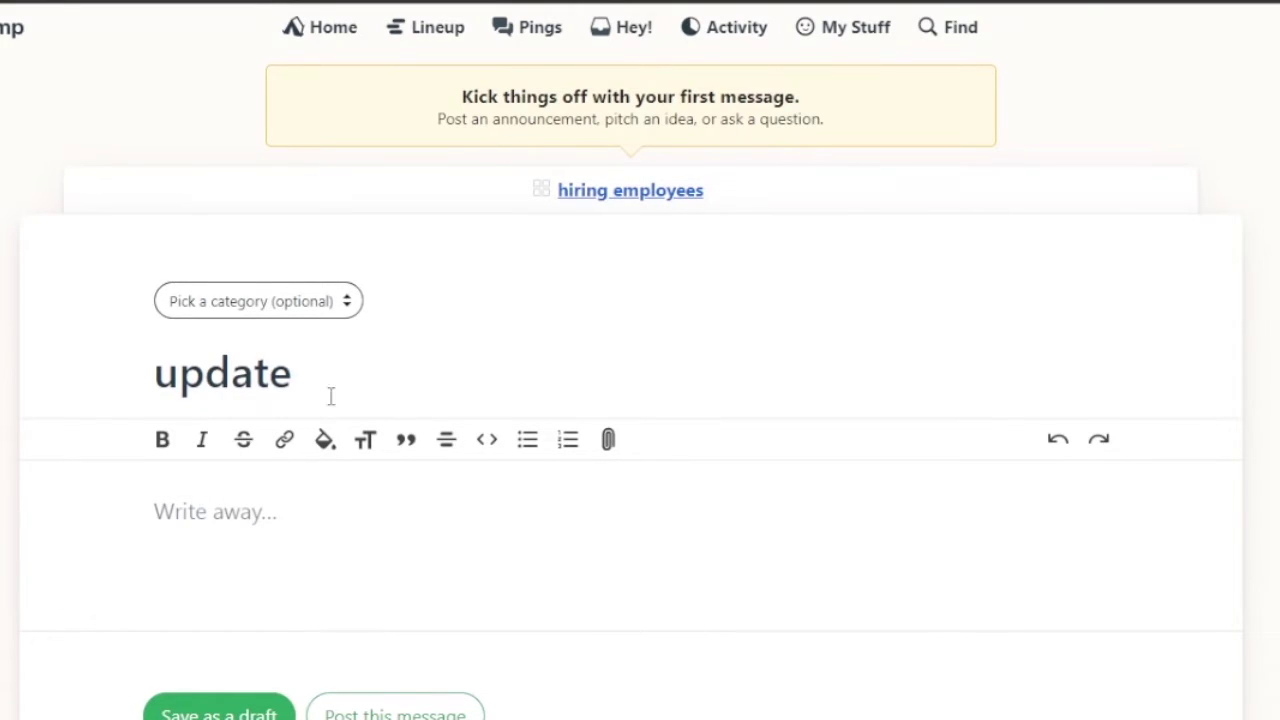
left_click(361, 555)
scroll(686, 434, "down", 2)
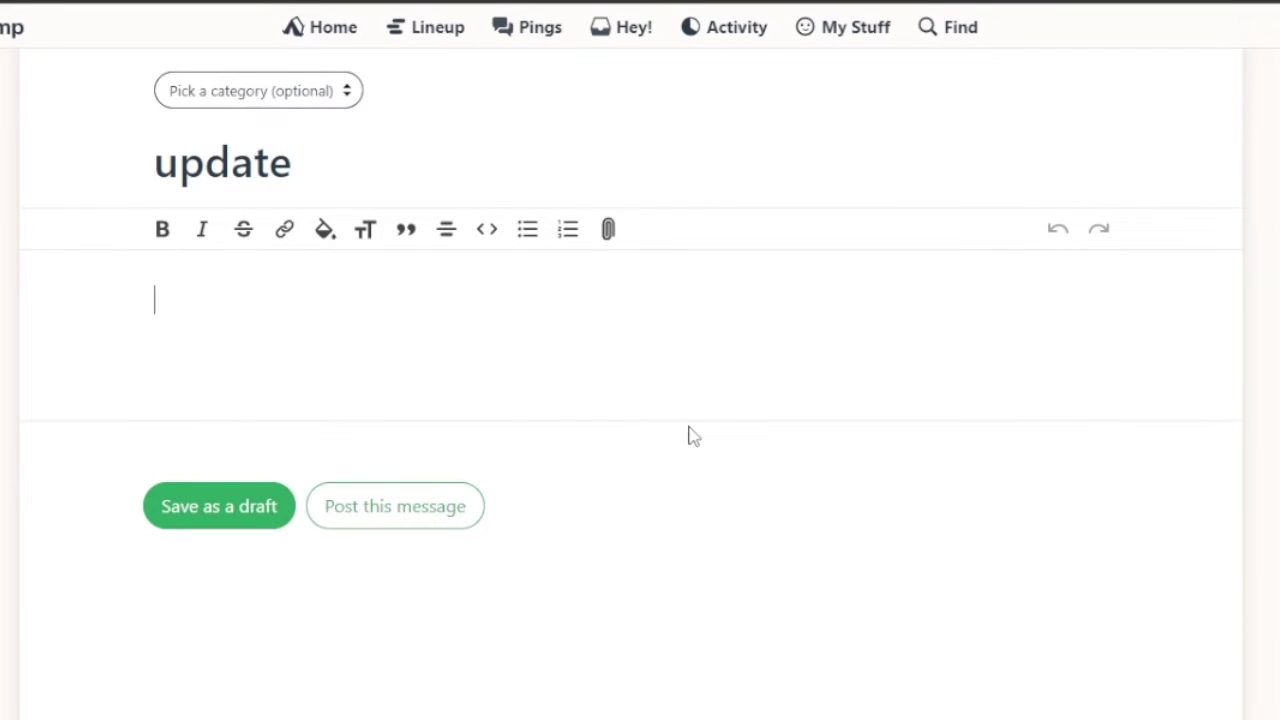
left_click(466, 516)
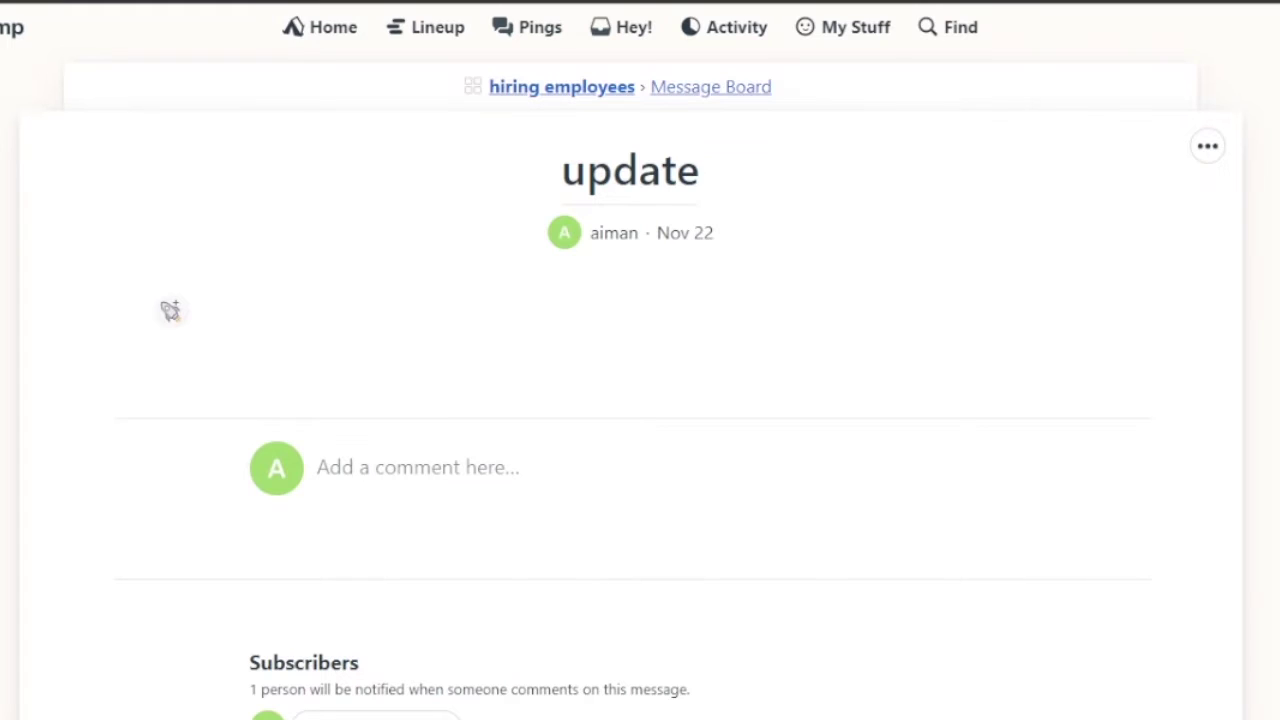
scroll(1054, 357, "down", 2)
scroll(1054, 357, "up", 2)
left_click(534, 92)
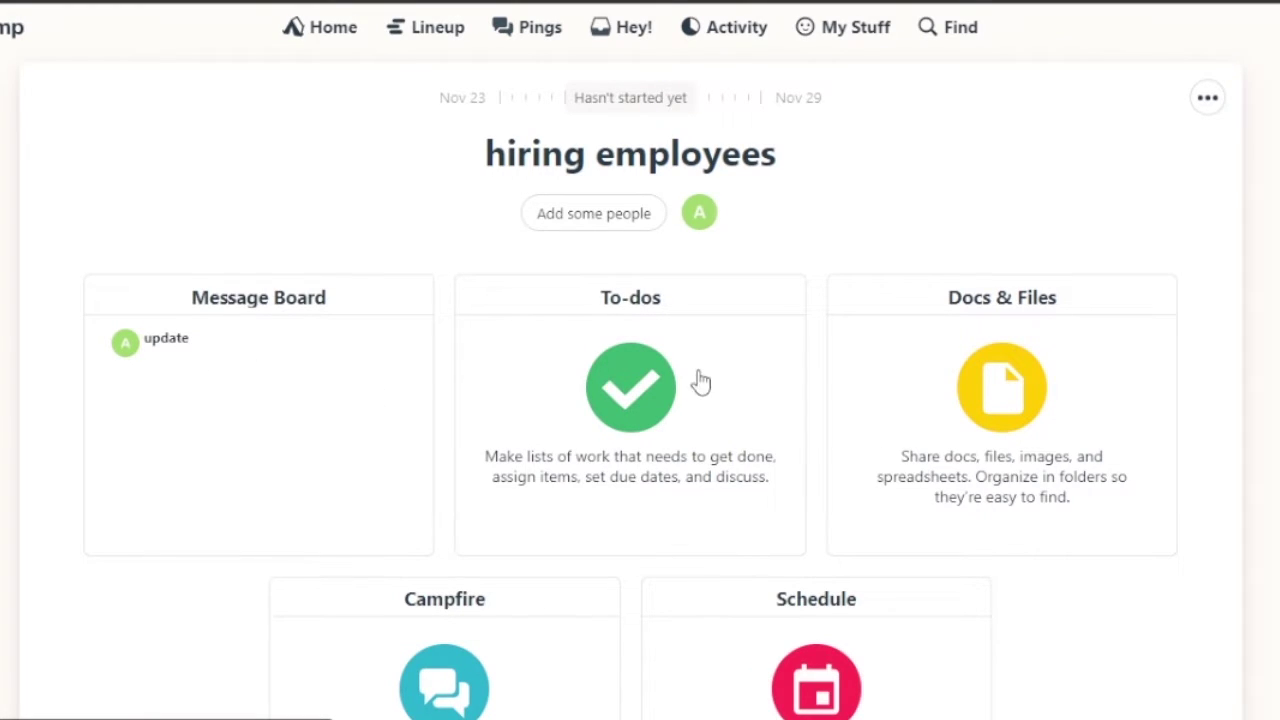
Add a to-do list named "interviews" to the project's To-dos.
left_click(630, 374)
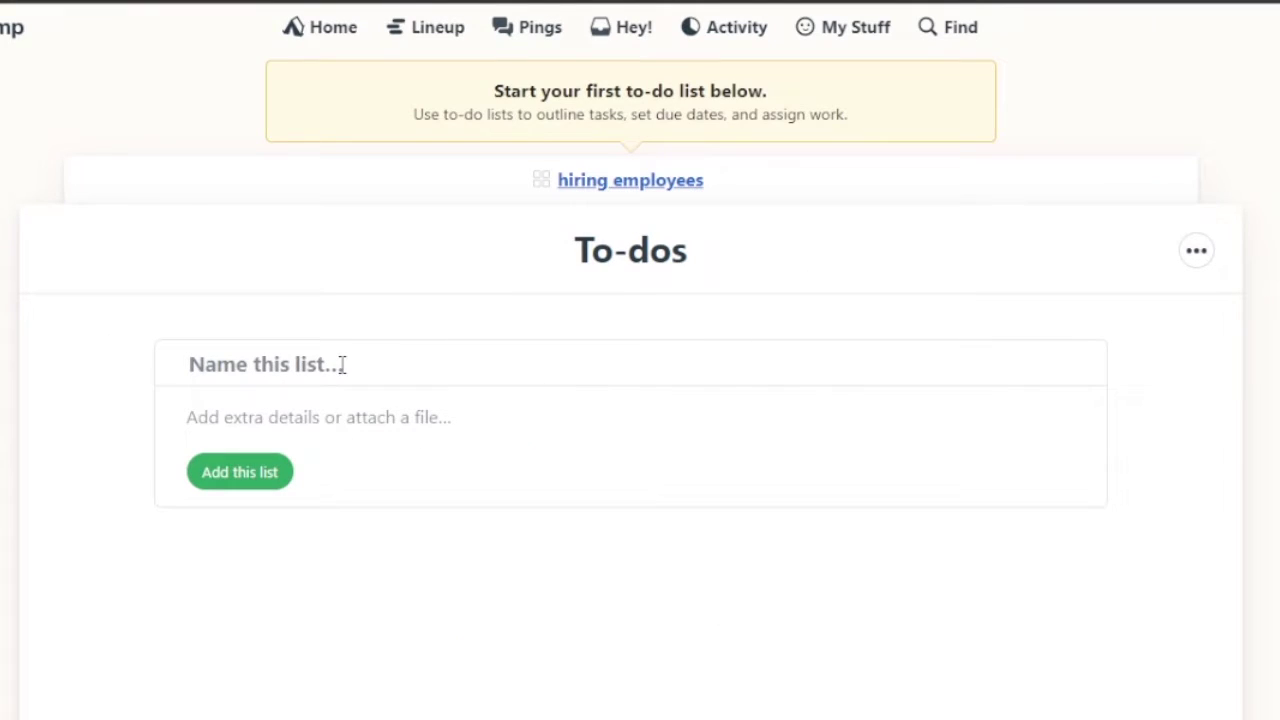
type("inte")
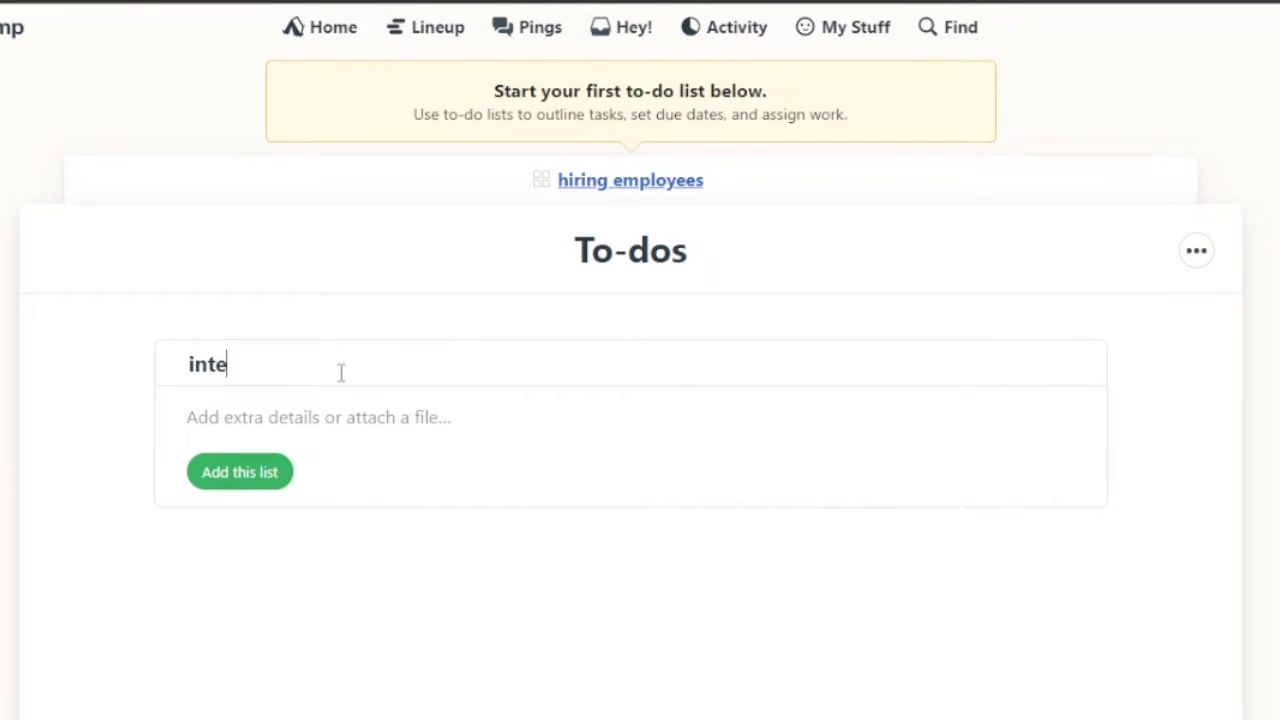
type("rviews")
left_click(248, 474)
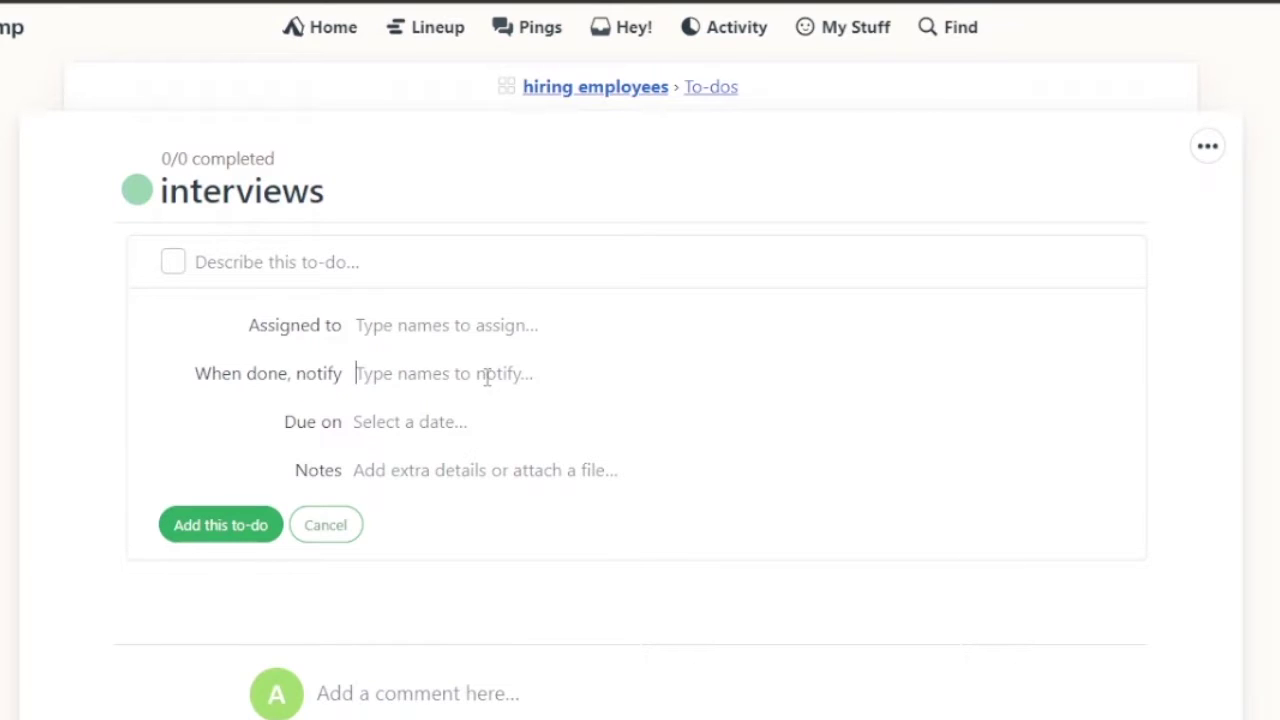
Examine the notes editor of a new to-do in the interviews list, discard the entry and return to the project page.
left_click(484, 486)
scroll(849, 366, "down", 4)
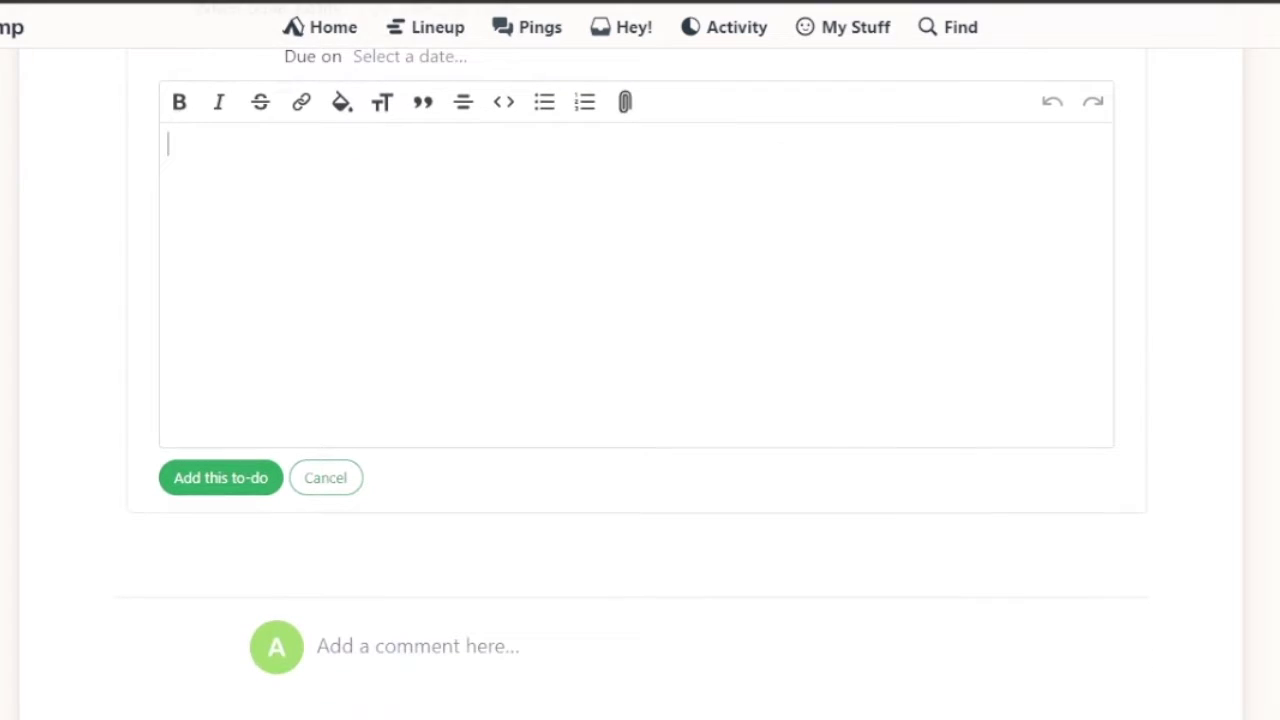
left_click(318, 480)
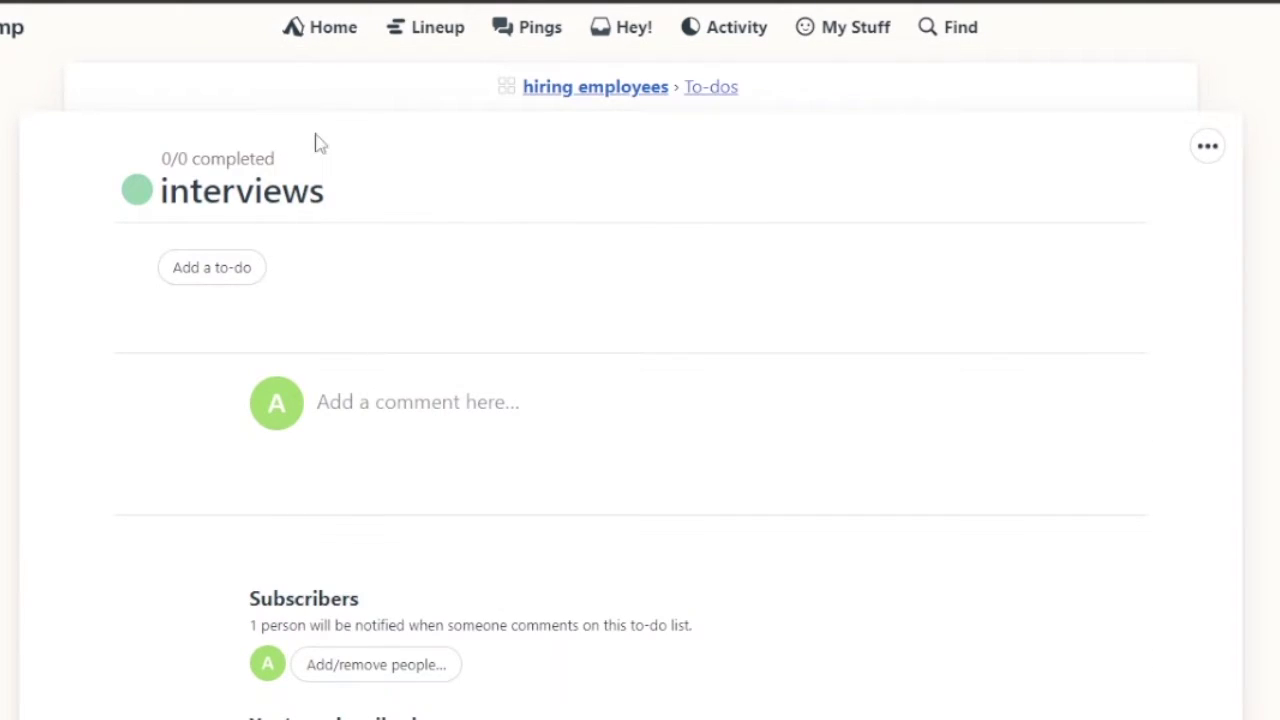
scroll(1054, 272, "down", 2)
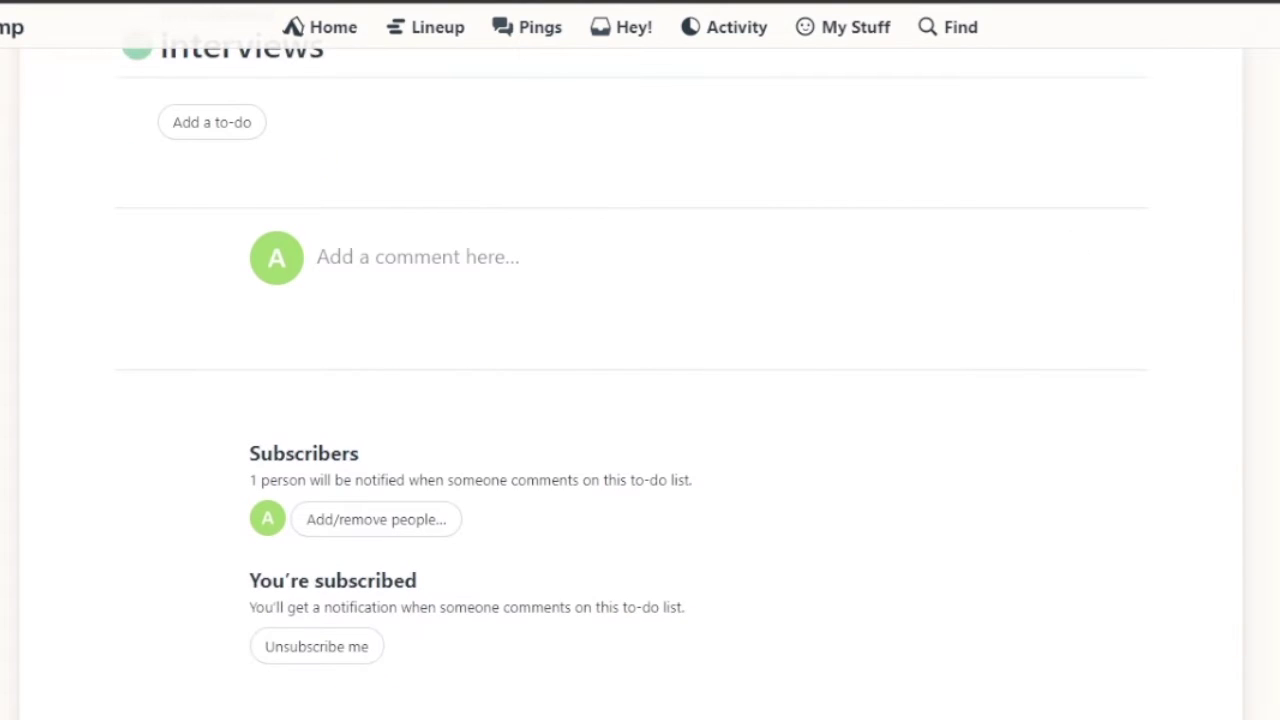
scroll(640, 380, "up", 2)
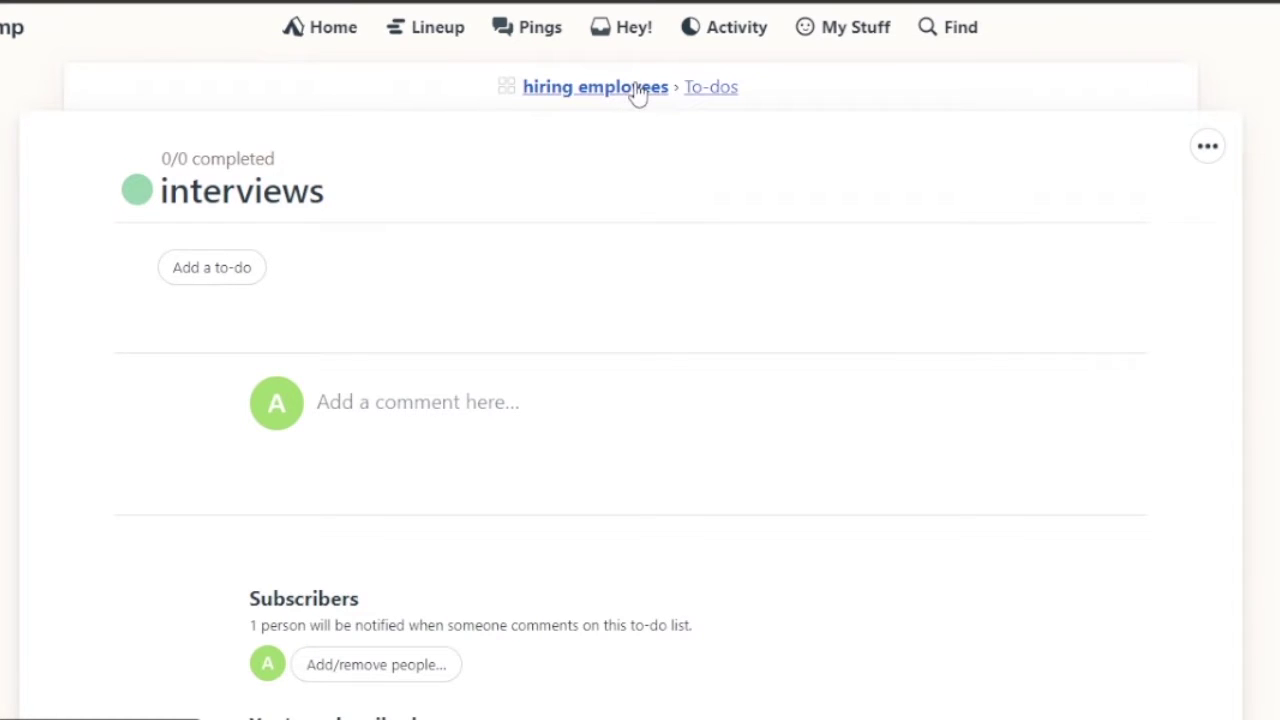
left_click(595, 87)
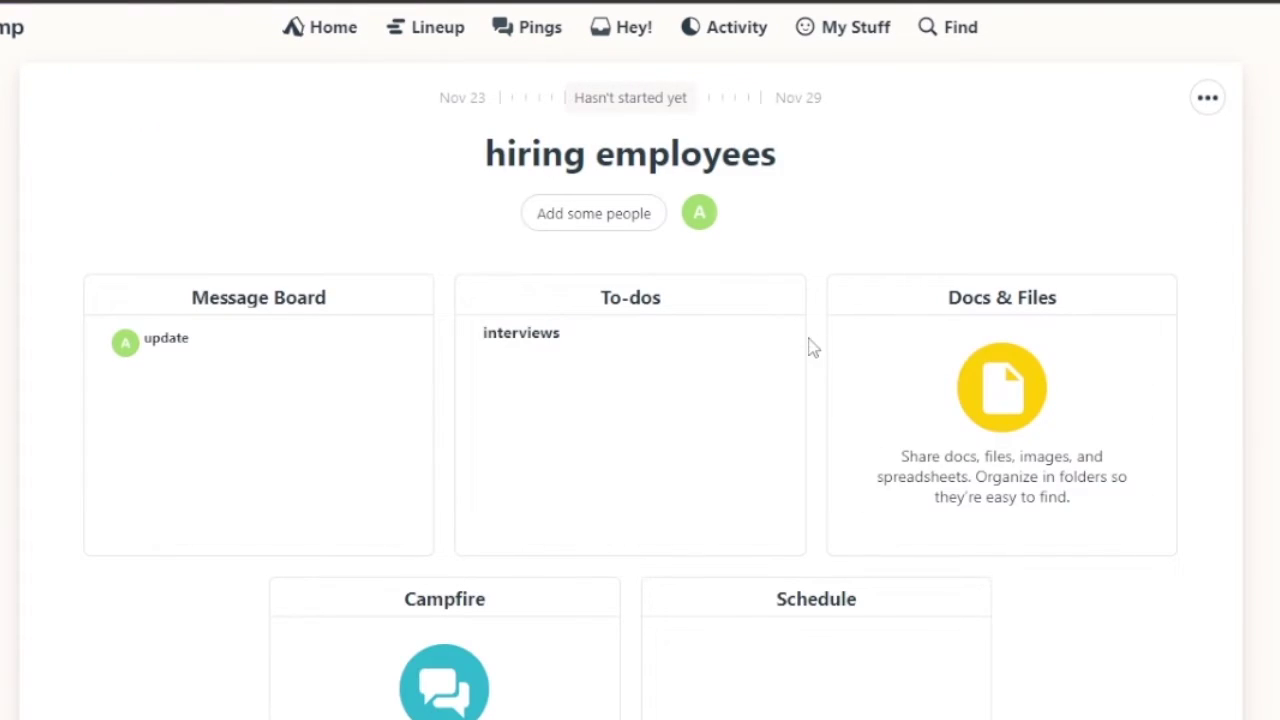
Review the options for adding new items in Docs & Files, and look over the Campfire and Schedule tools on the project page.
left_click(1008, 386)
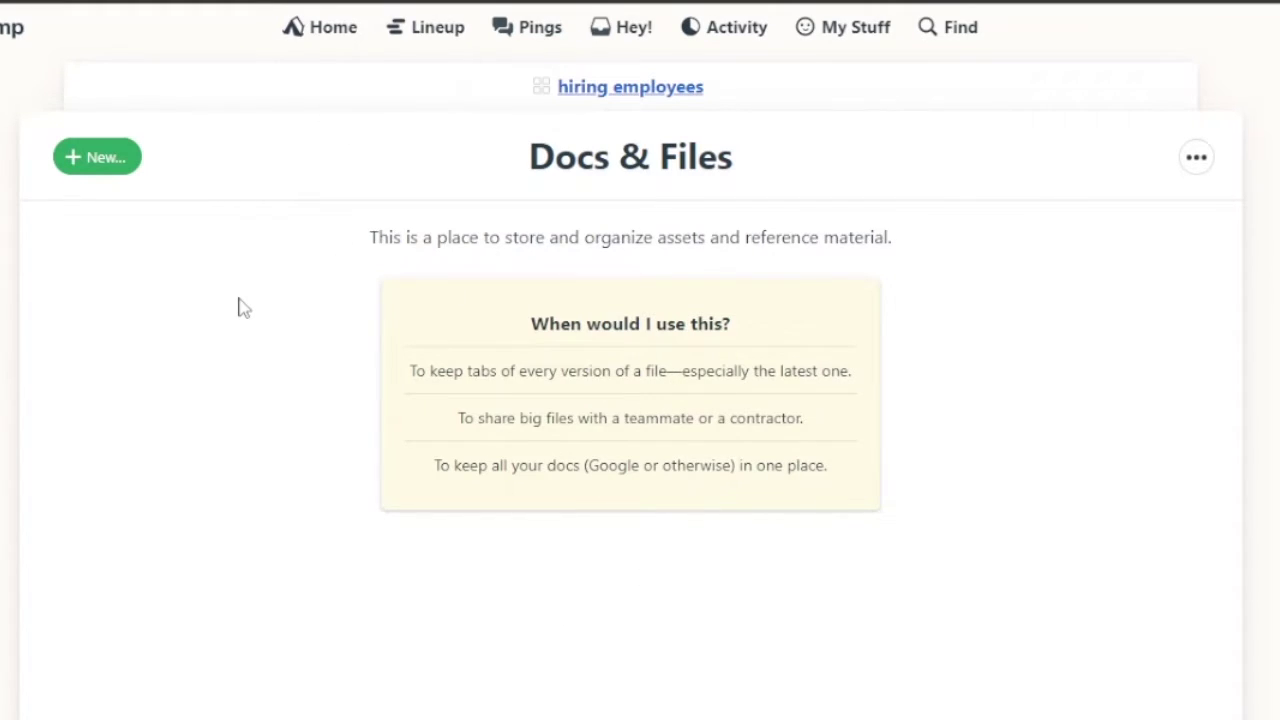
left_click(98, 170)
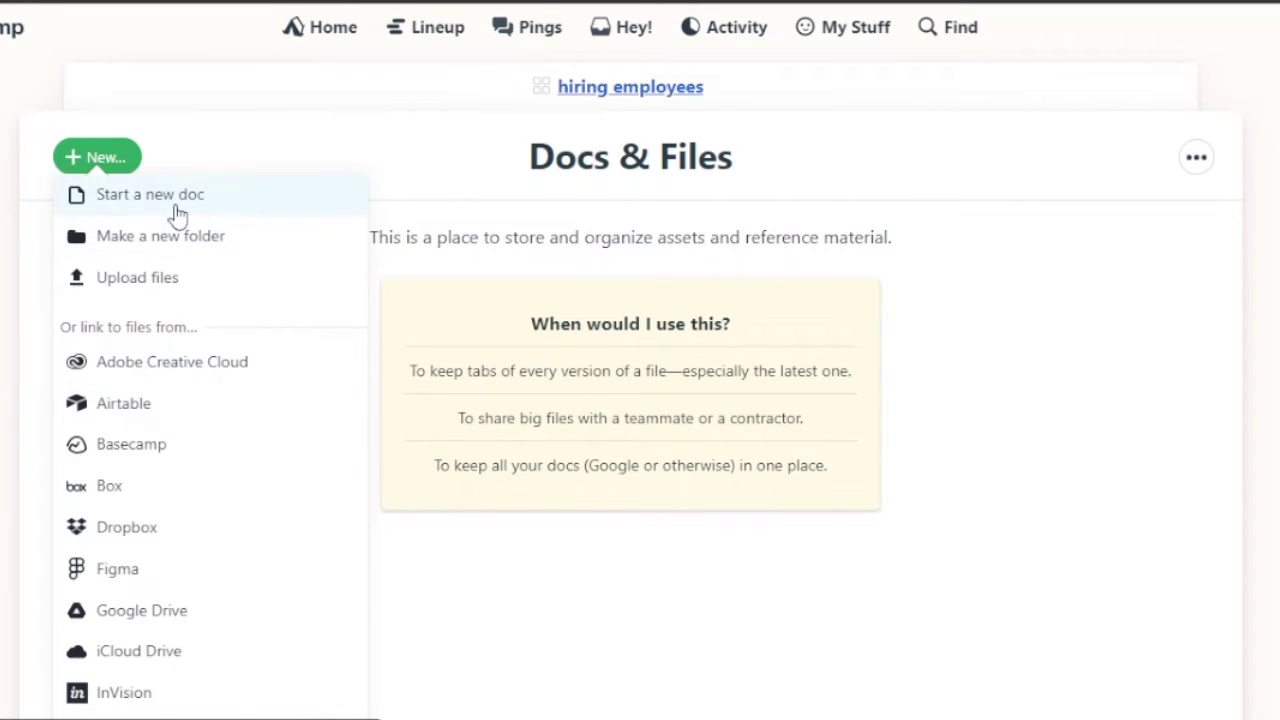
left_click(598, 88)
scroll(600, 88, "down", 3)
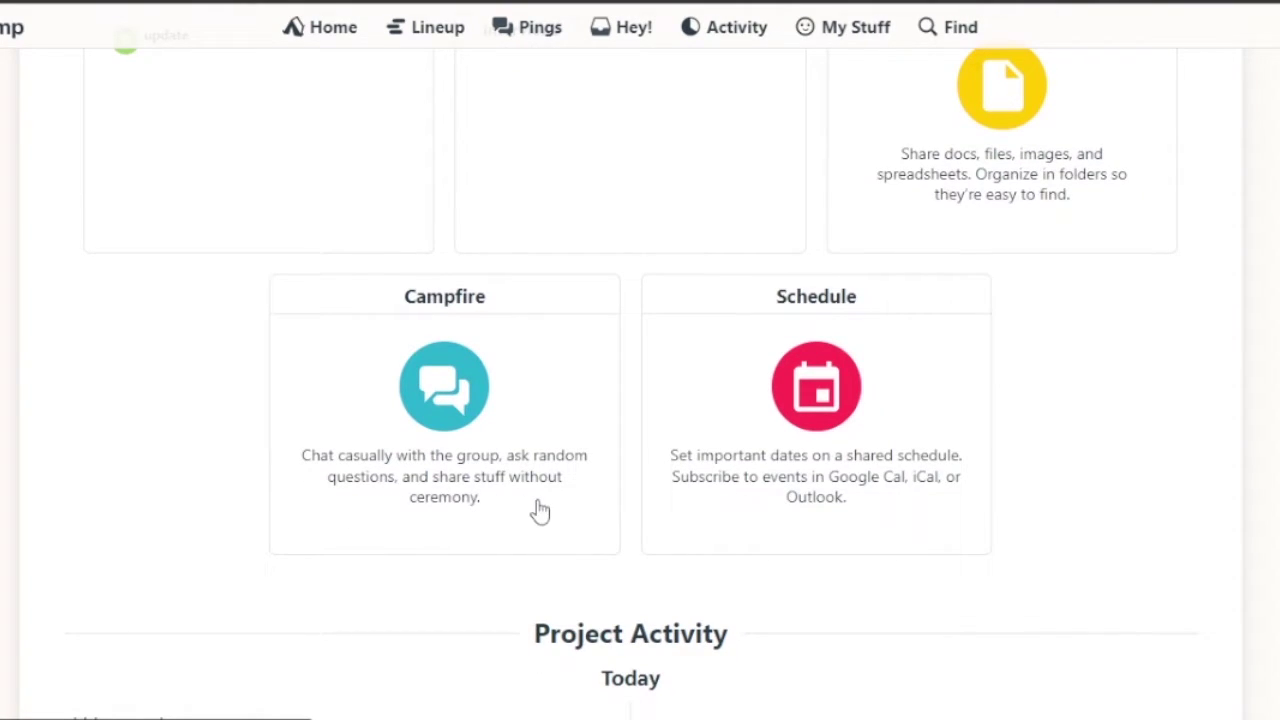
scroll(640, 400, "up", 3)
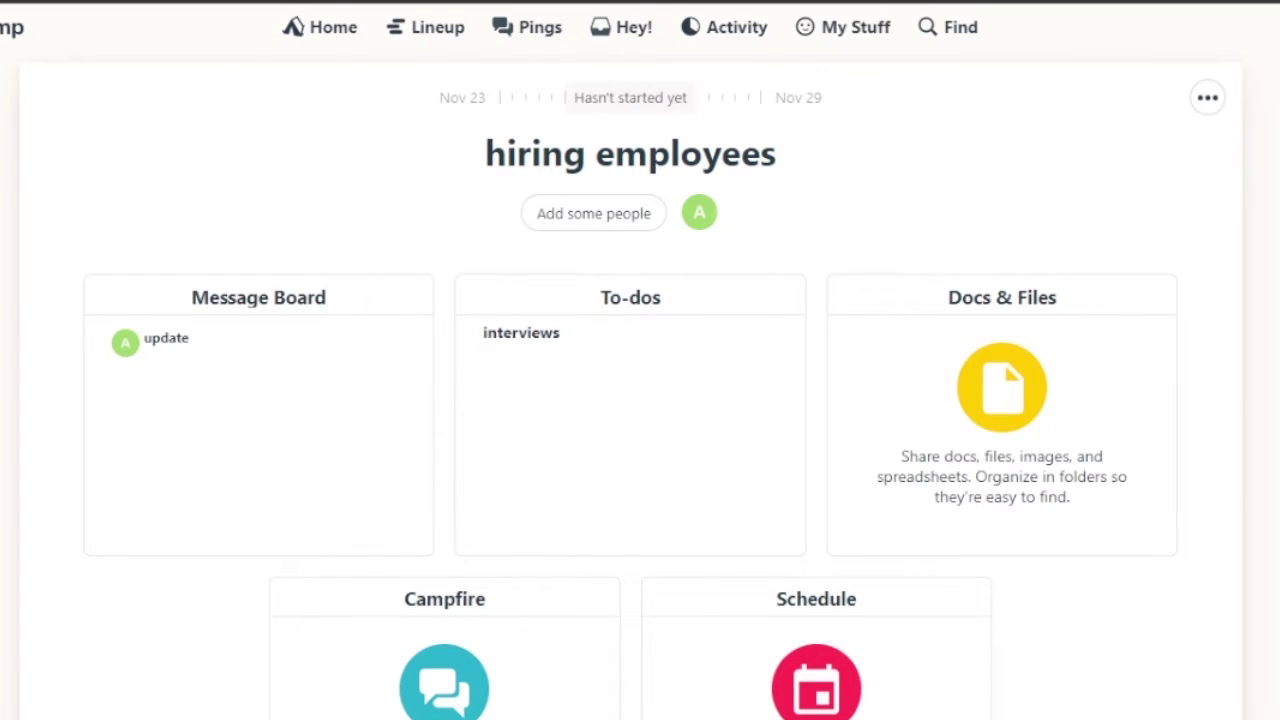
Look over the project's Campfire chat and its Schedule calendar, returning to the hiring employees project page after each.
scroll(640, 400, "down", 3)
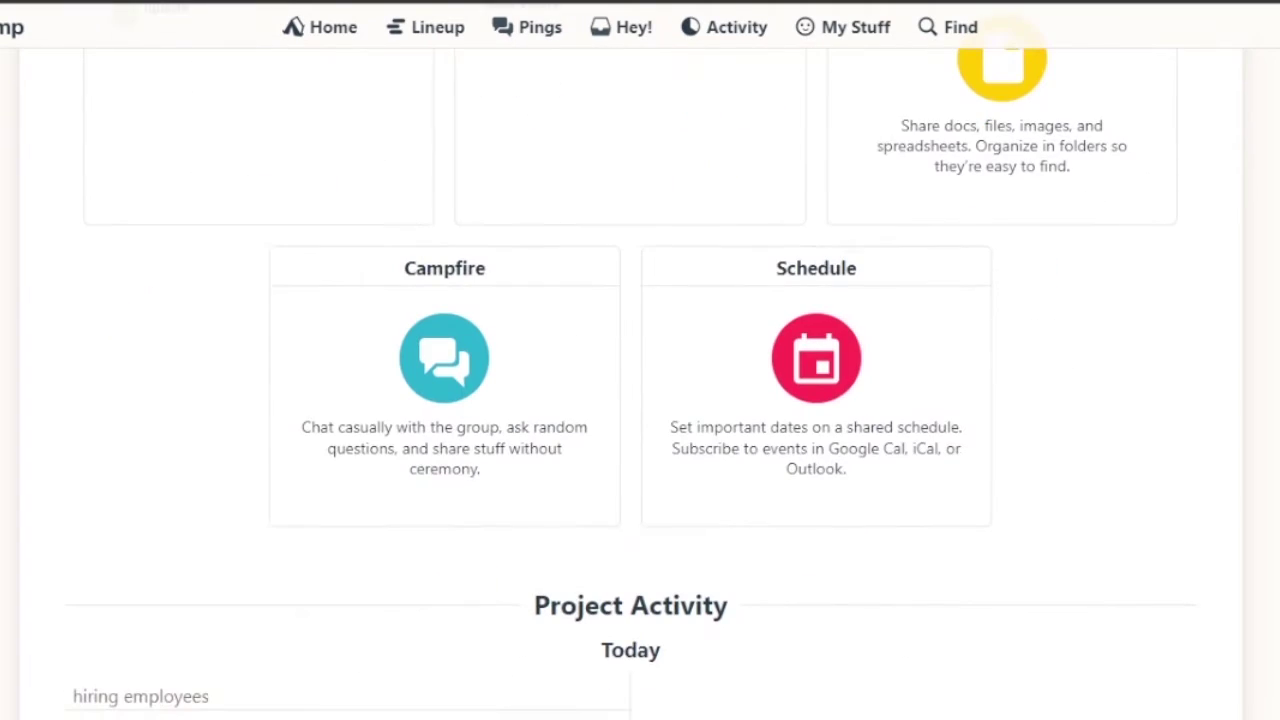
left_click(445, 308)
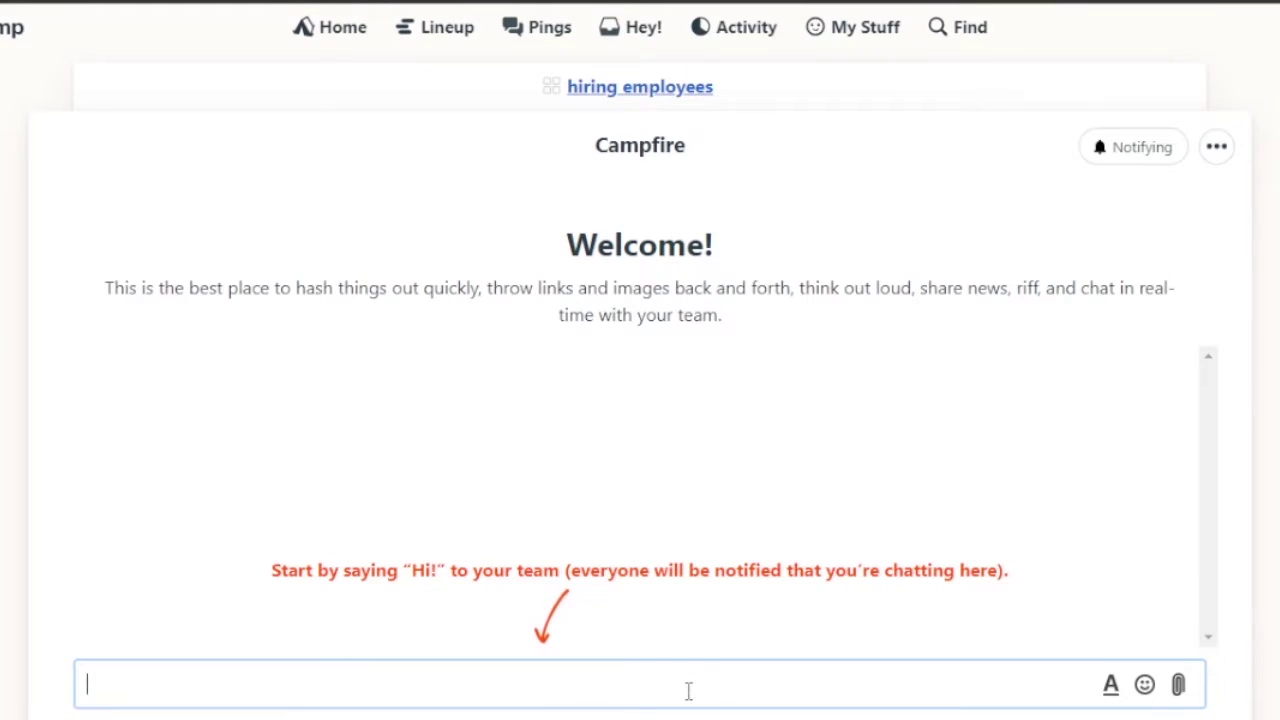
left_click(610, 92)
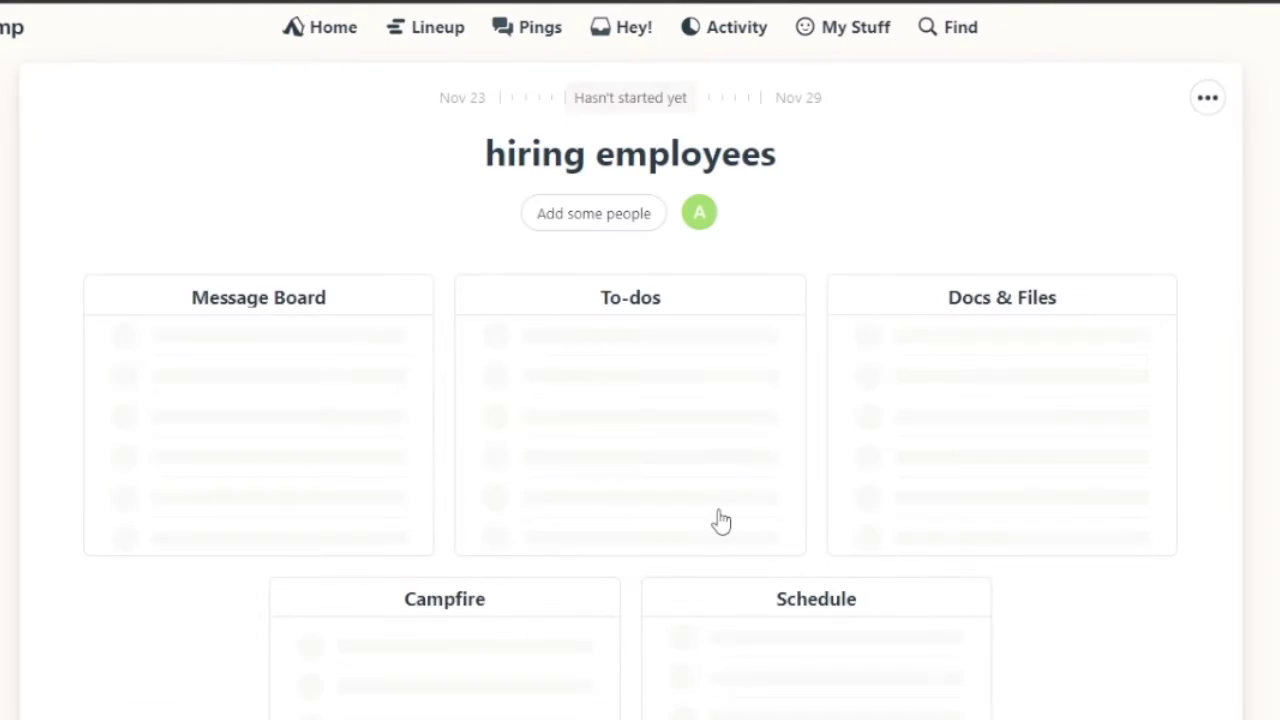
scroll(640, 400, "down", 5)
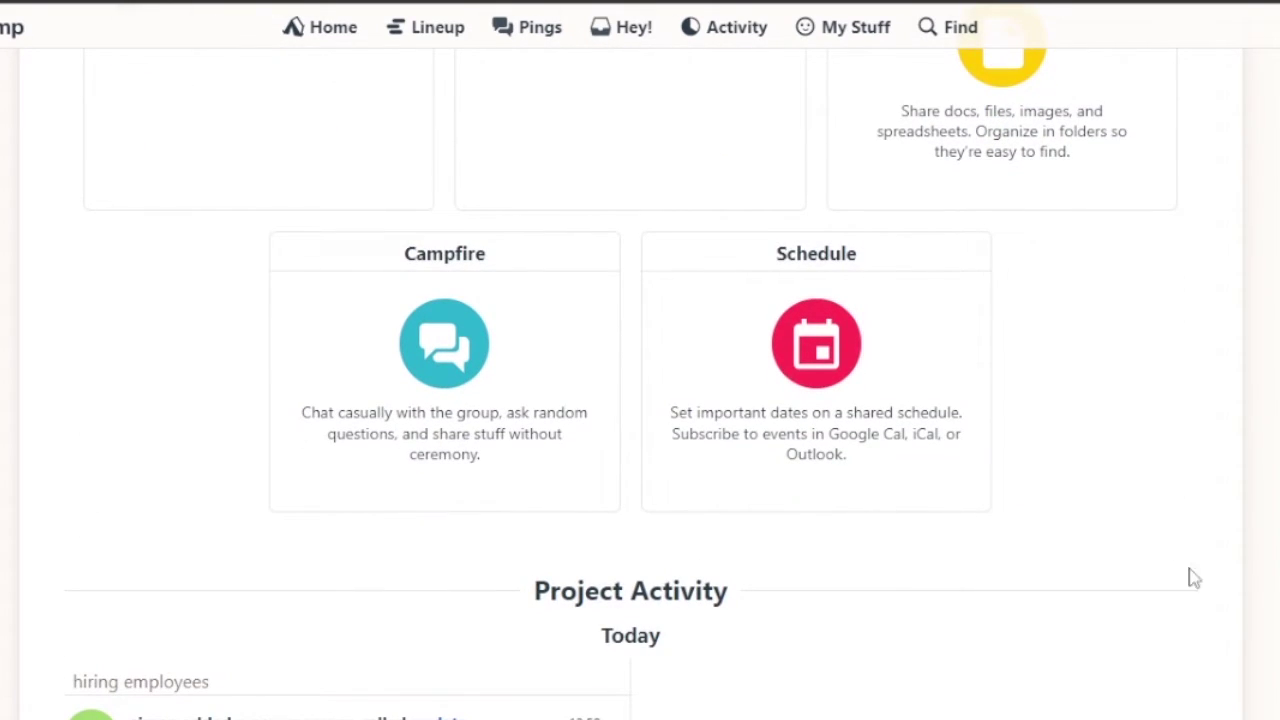
left_click(826, 363)
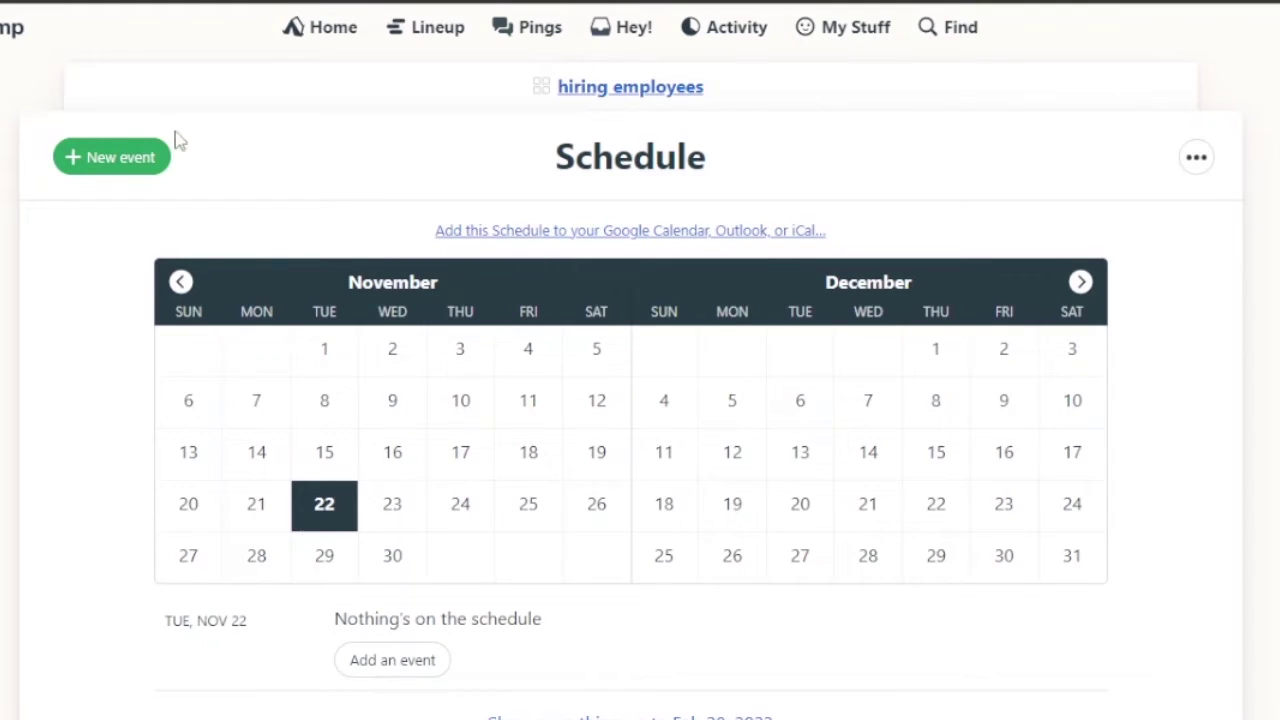
left_click(563, 95)
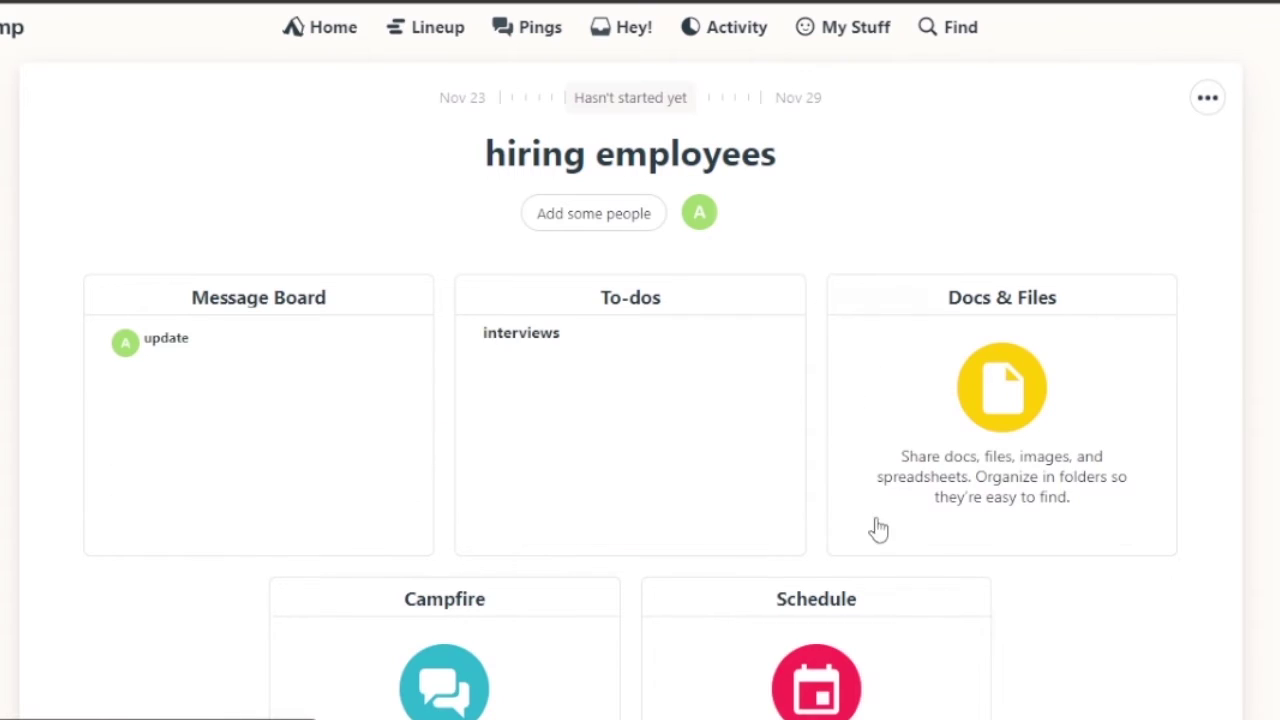
Review the Project Activity section of the hiring employees project.
scroll(890, 322, "down", 4)
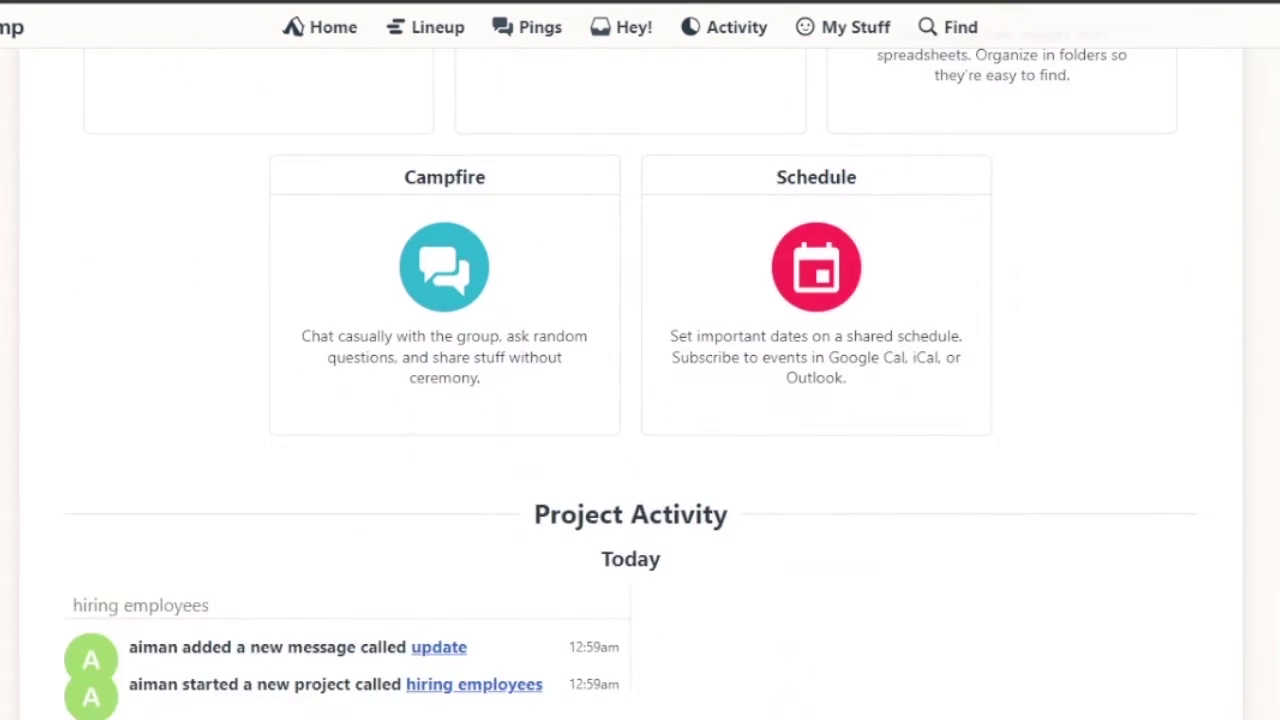
scroll(890, 322, "up", 1)
scroll(629, 384, "down", 2)
scroll(1189, 131, "up", 5)
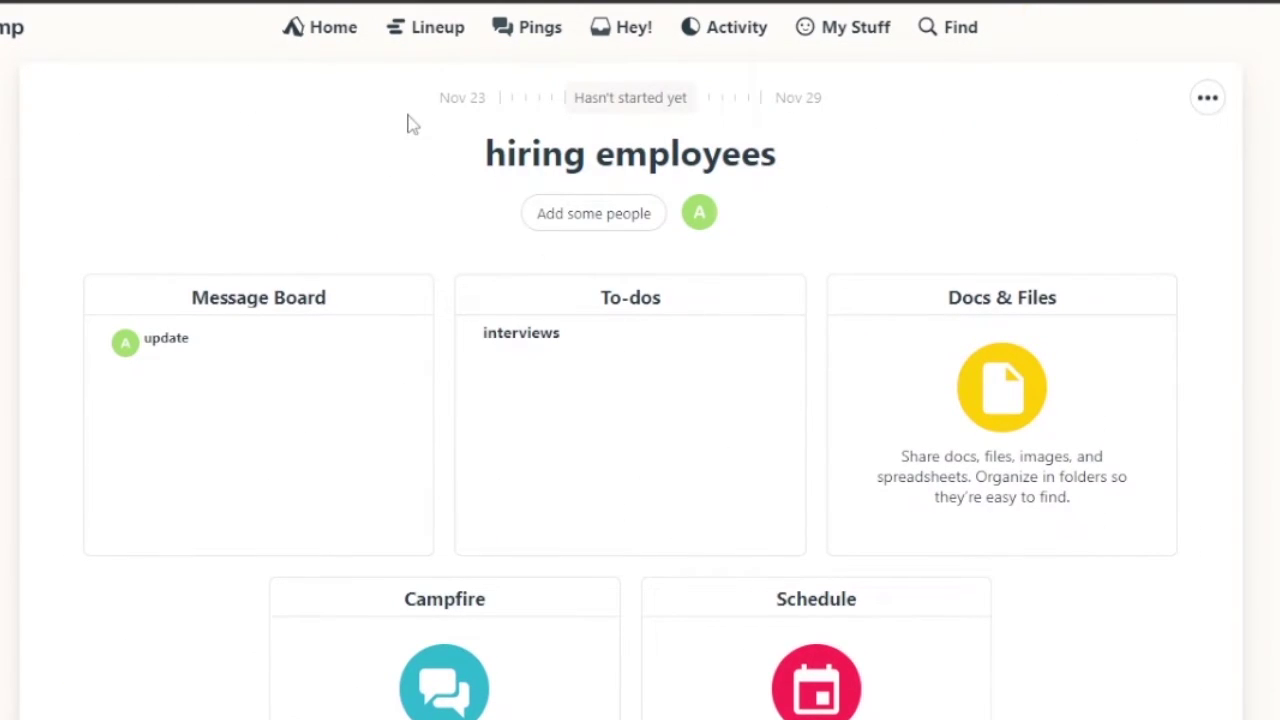
Examine the project timeline in Lineup, and check the private chats in Pings and the notifications in Hey!
left_click(424, 26)
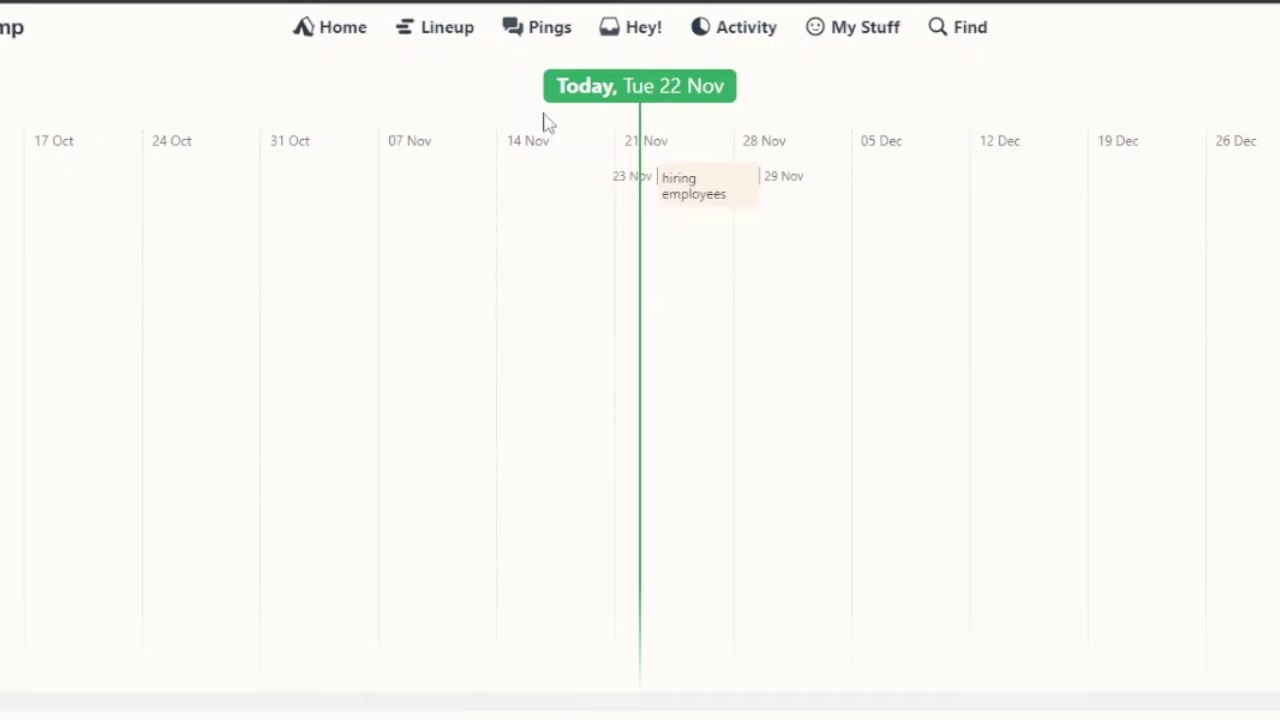
left_click(525, 30)
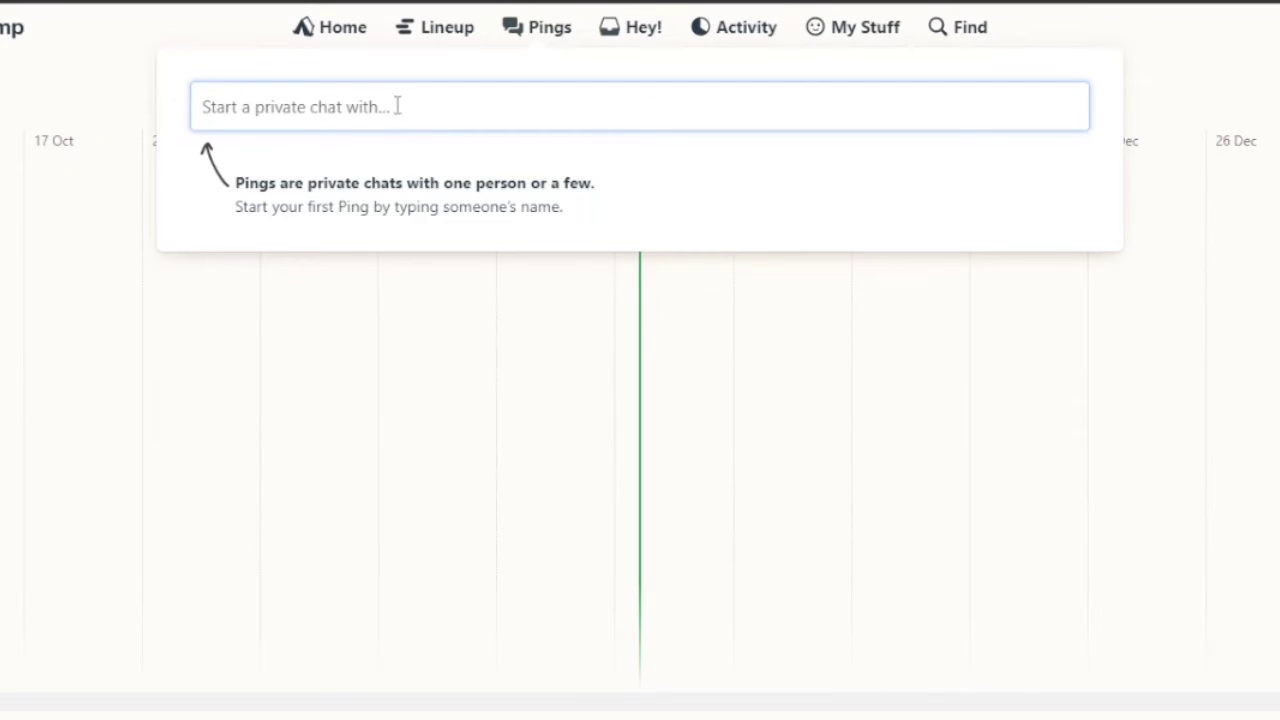
left_click(637, 40)
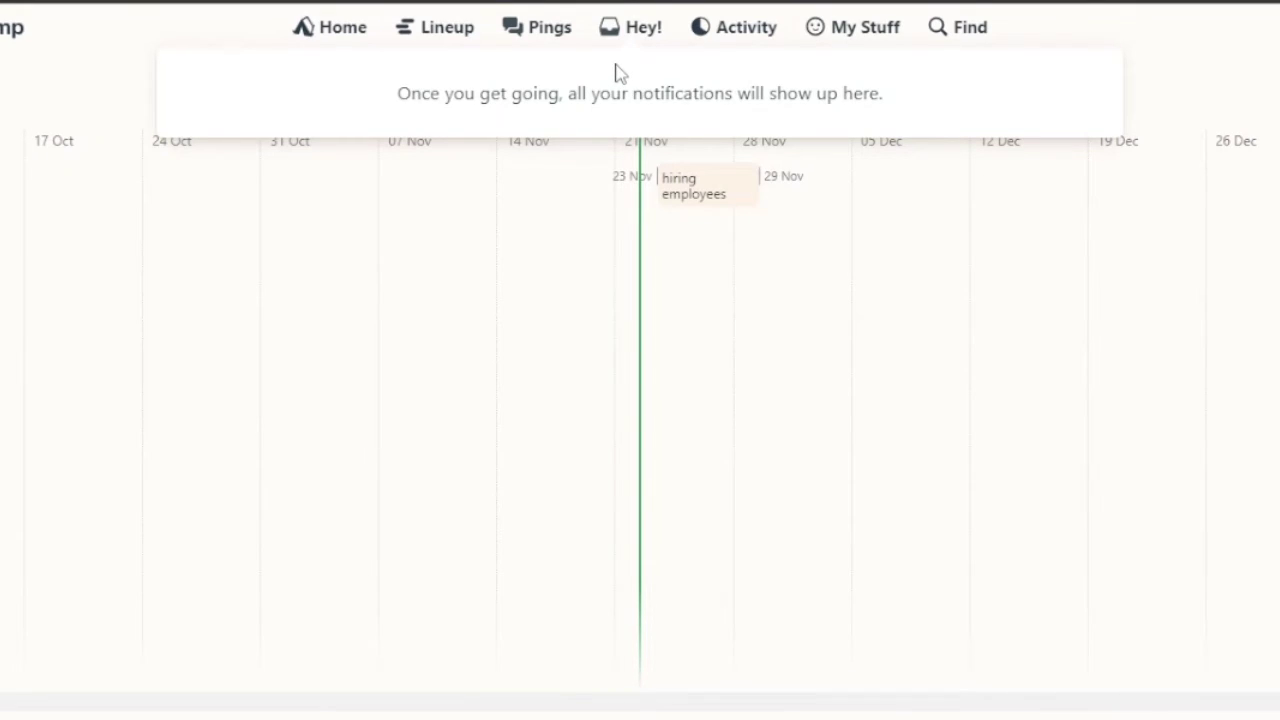
Review the latest activity across the account, including the reports for overdue to-dos and to-dos added and completed.
left_click(736, 30)
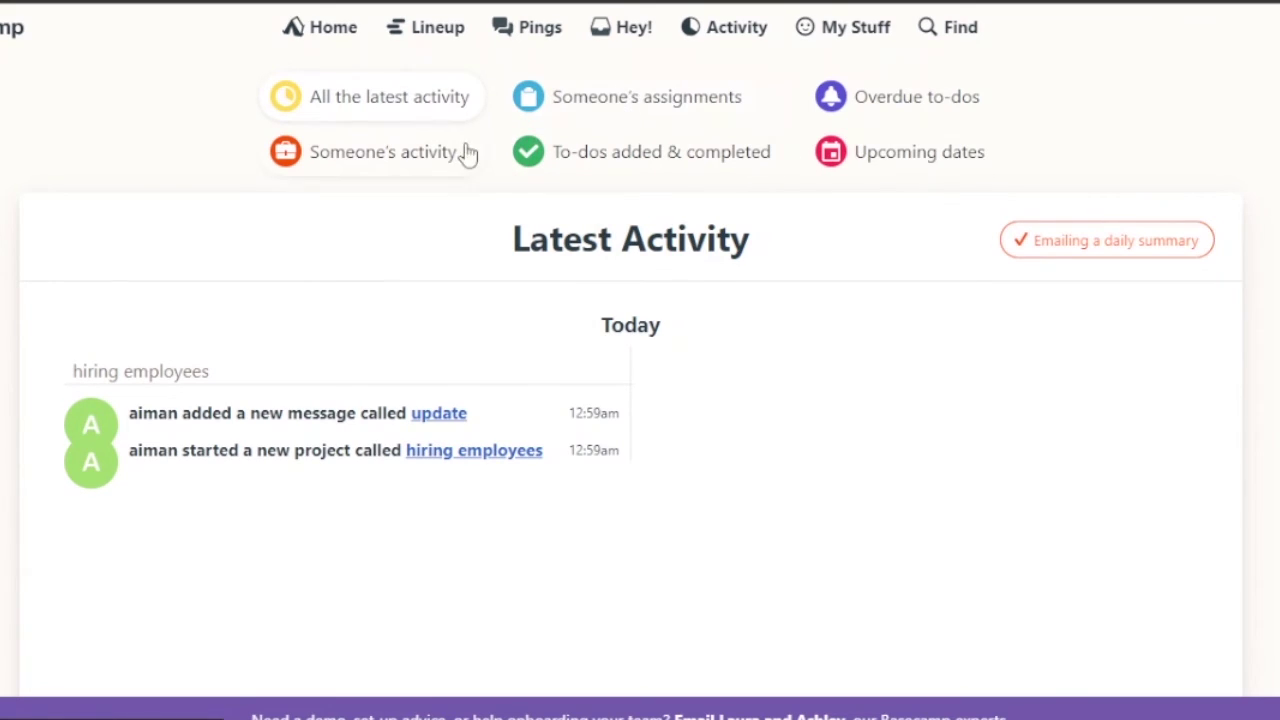
left_click(889, 116)
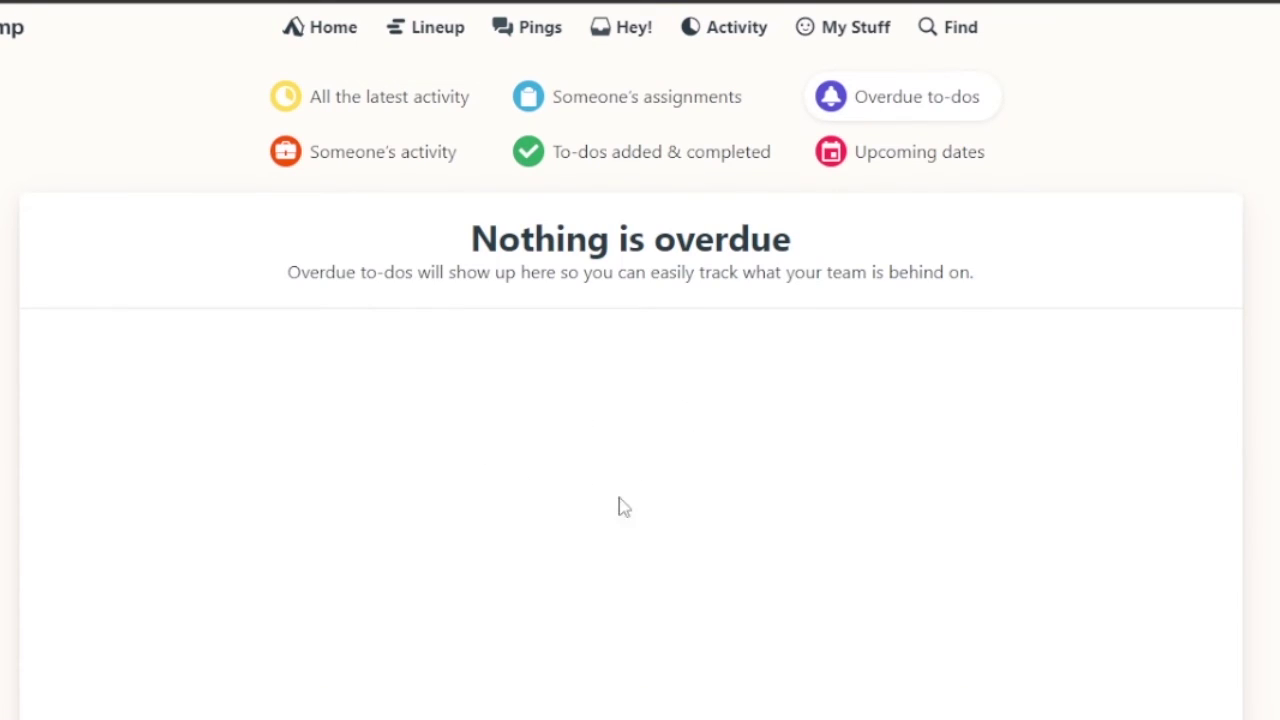
left_click(590, 170)
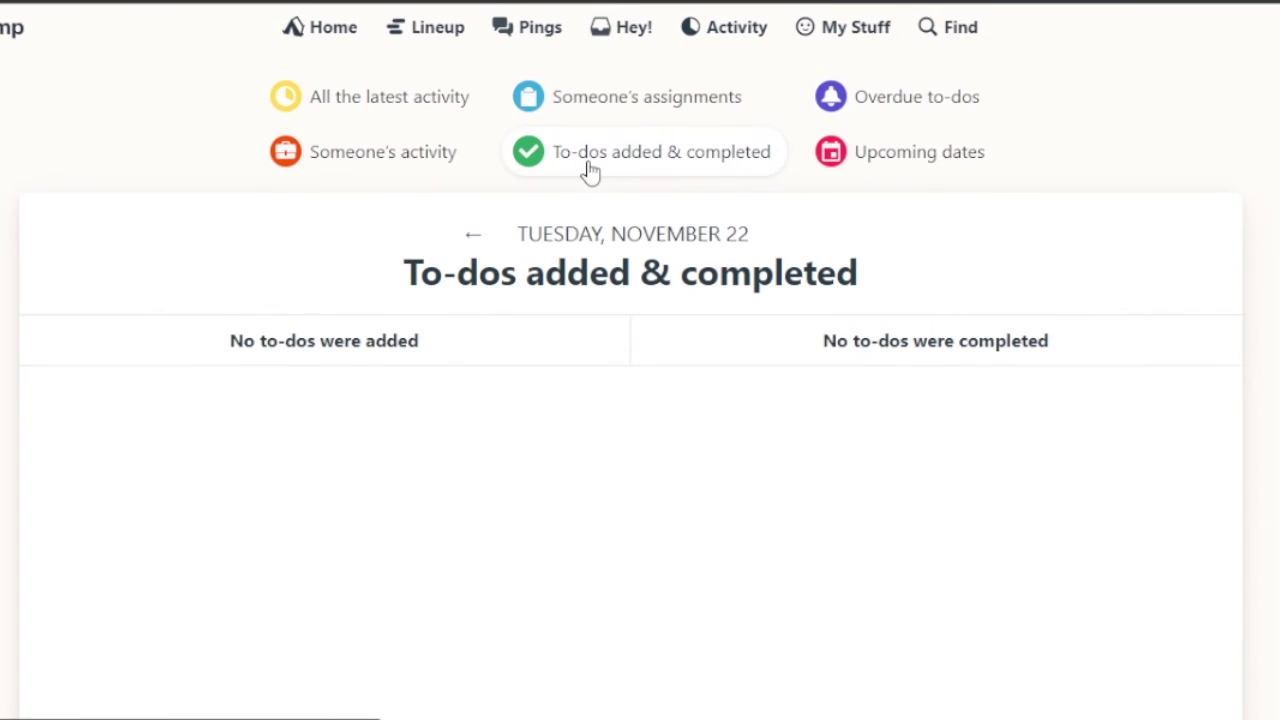
Look over the personal shortcuts in My Stuff and the search filters in Find, and close the search without running it.
left_click(837, 40)
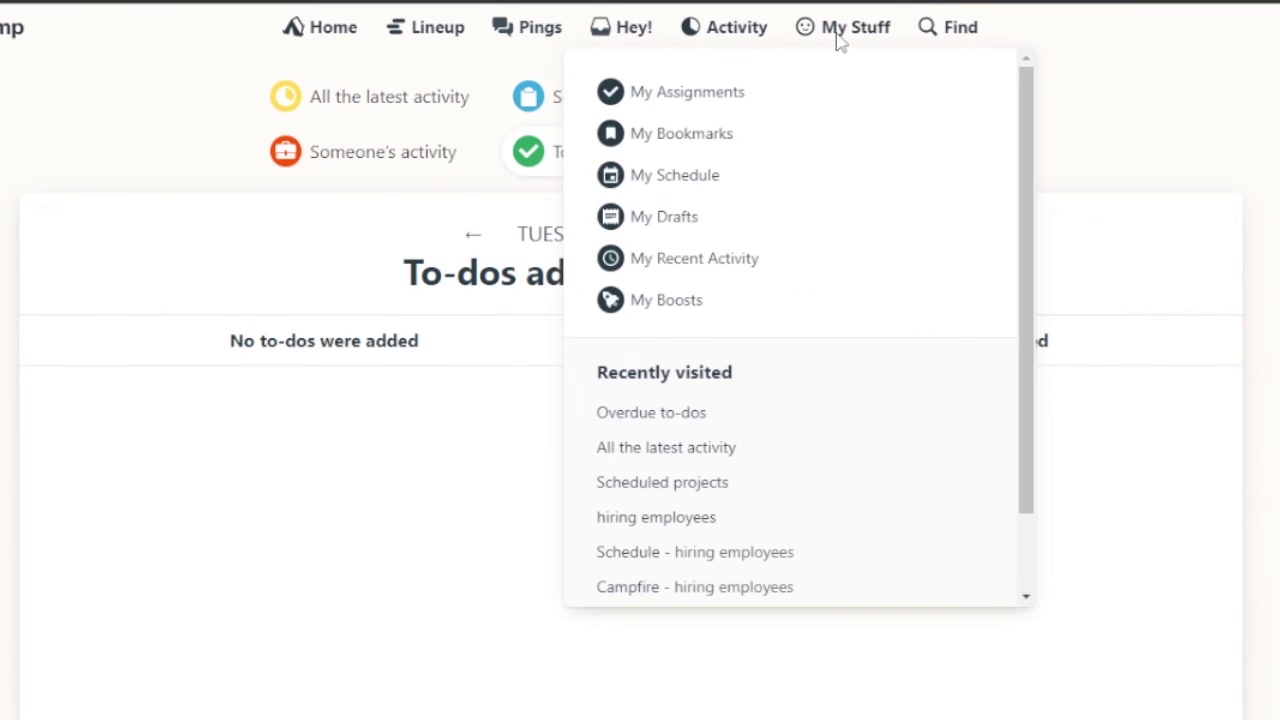
left_click(705, 107)
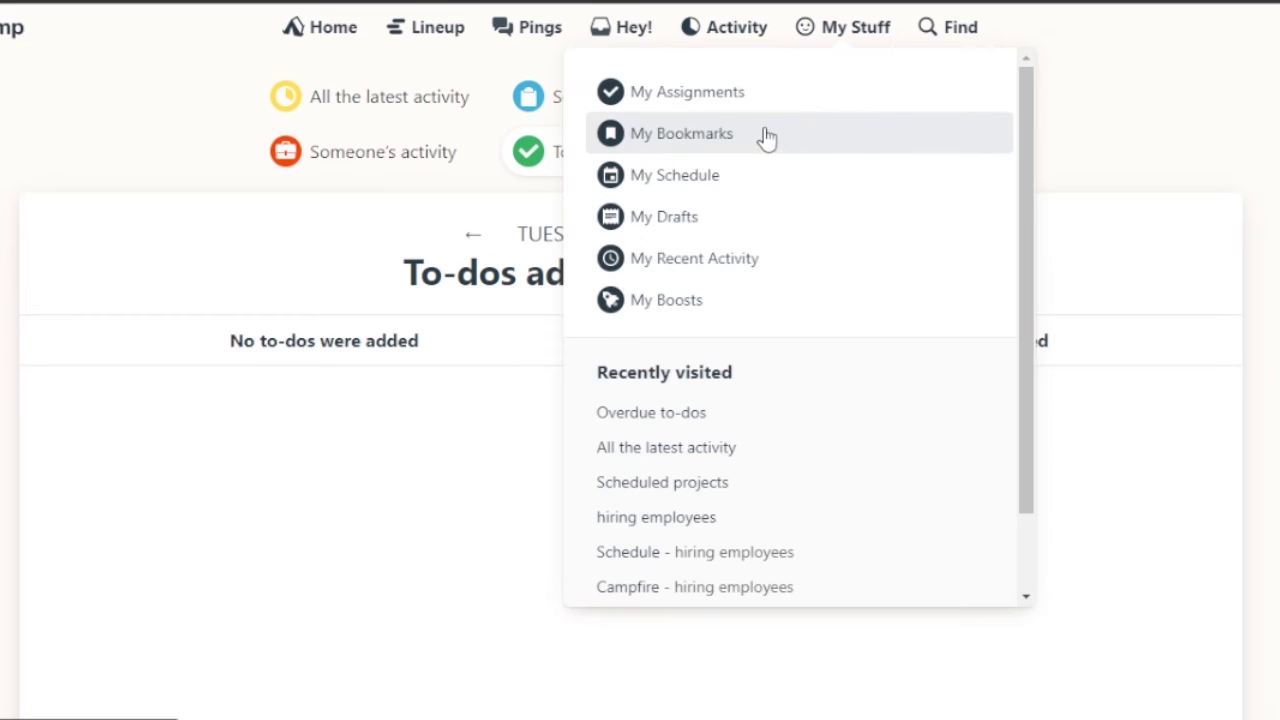
left_click(942, 33)
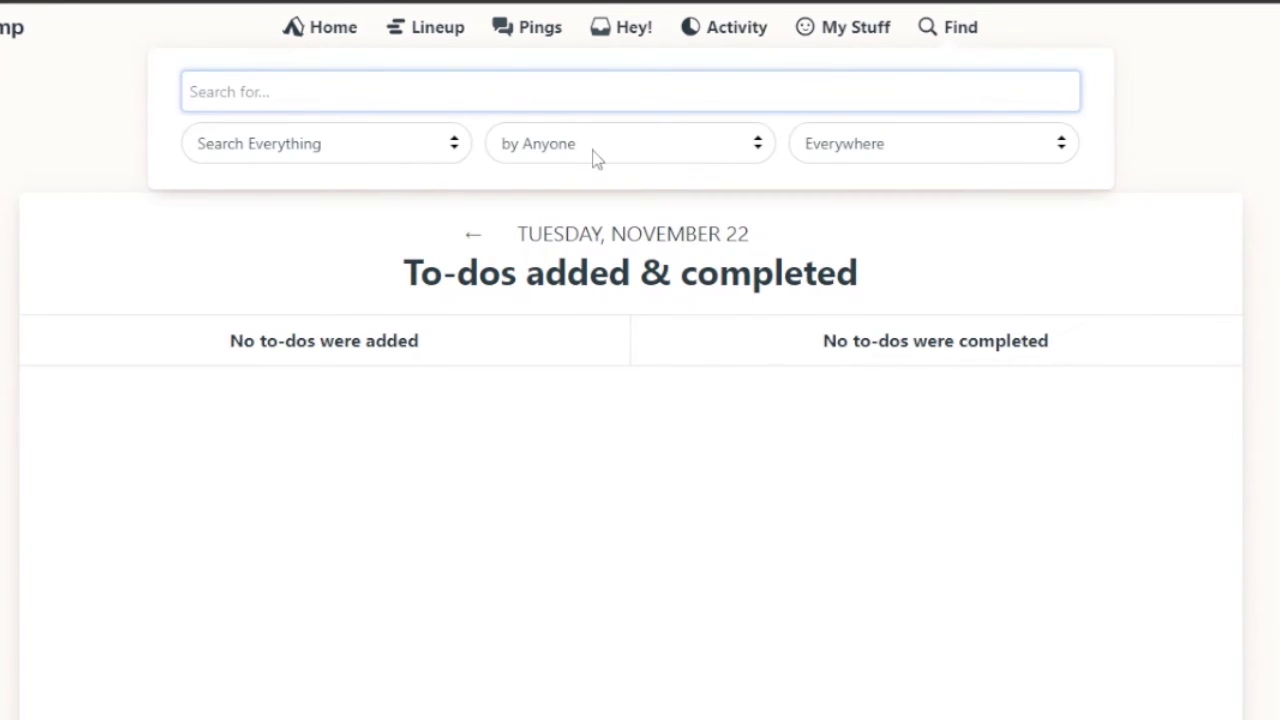
left_click(1185, 185)
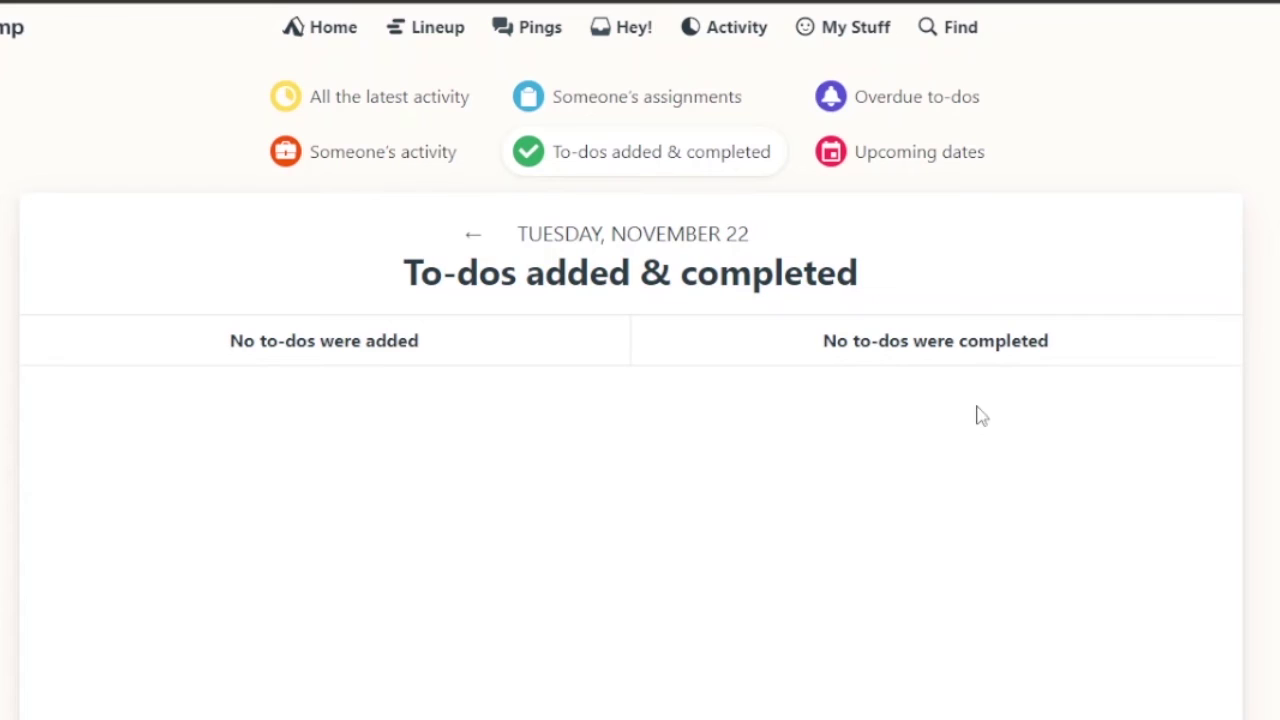
scroll(640, 400, "down", 2)
scroll(640, 400, "up", 2)
scroll(640, 400, "down", 1)
scroll(640, 400, "down", 1)
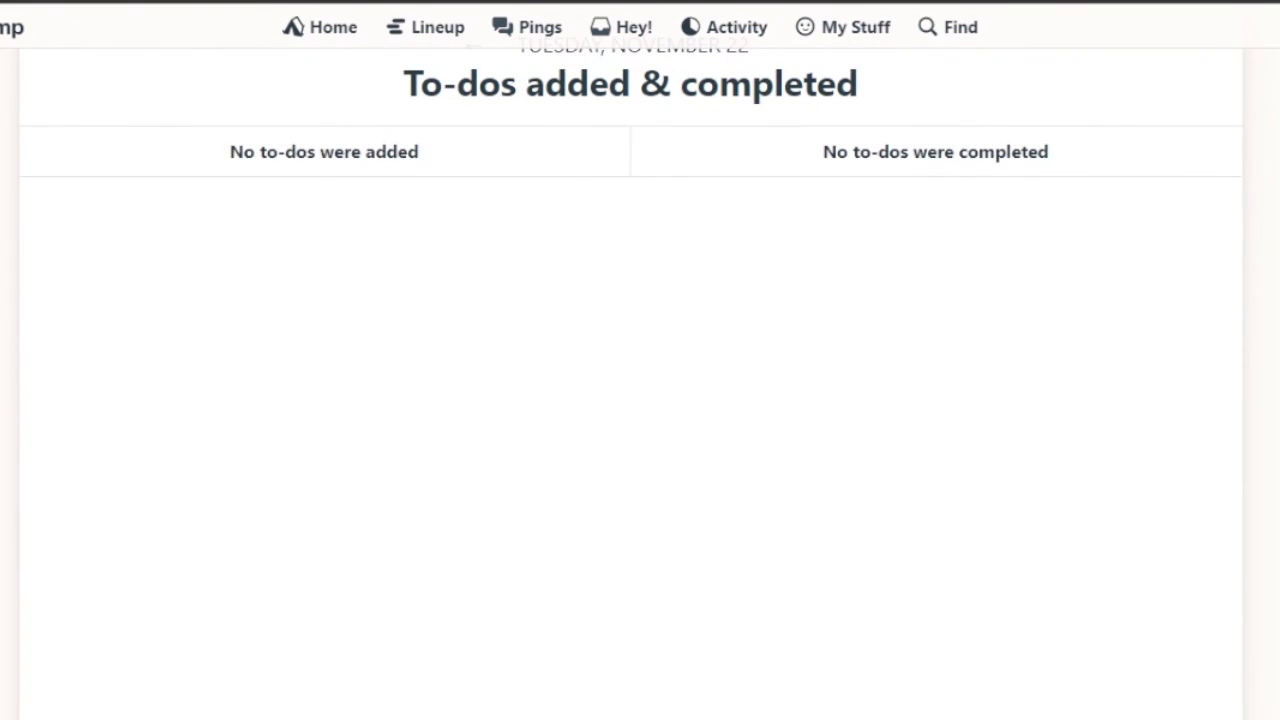
scroll(640, 400, "up", 2)
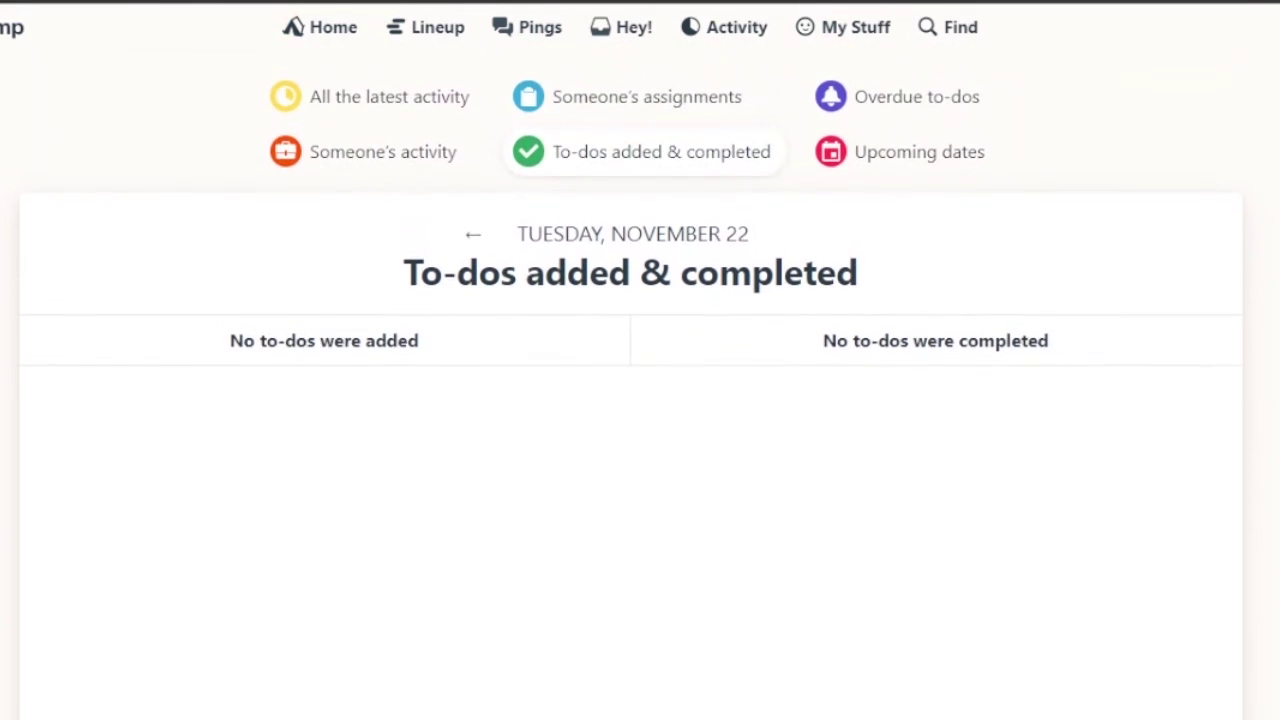